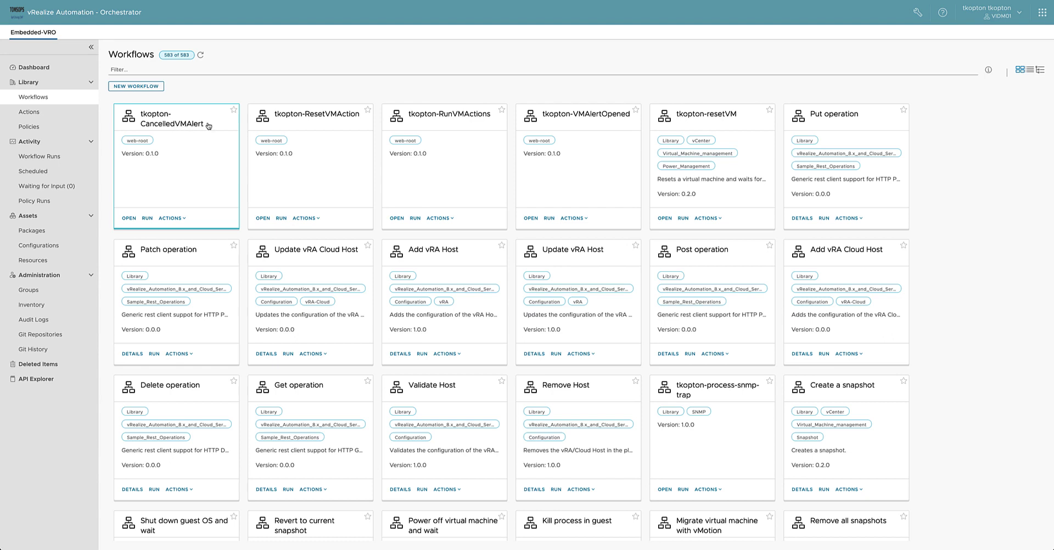
Open the CancelledVMAlert workflow and examine its input parameters and workflow ID
drag(218, 125, 141, 115)
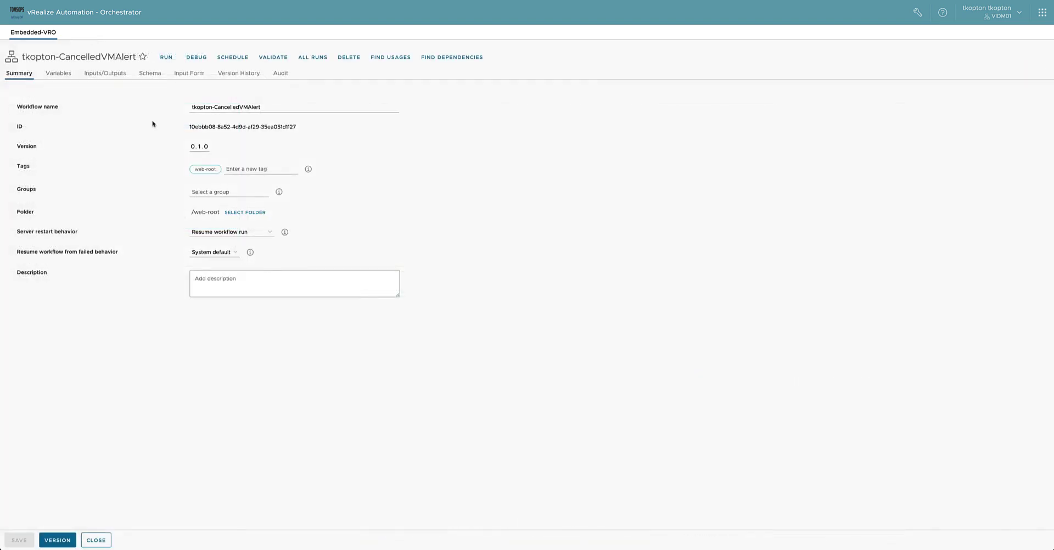
click(81, 75)
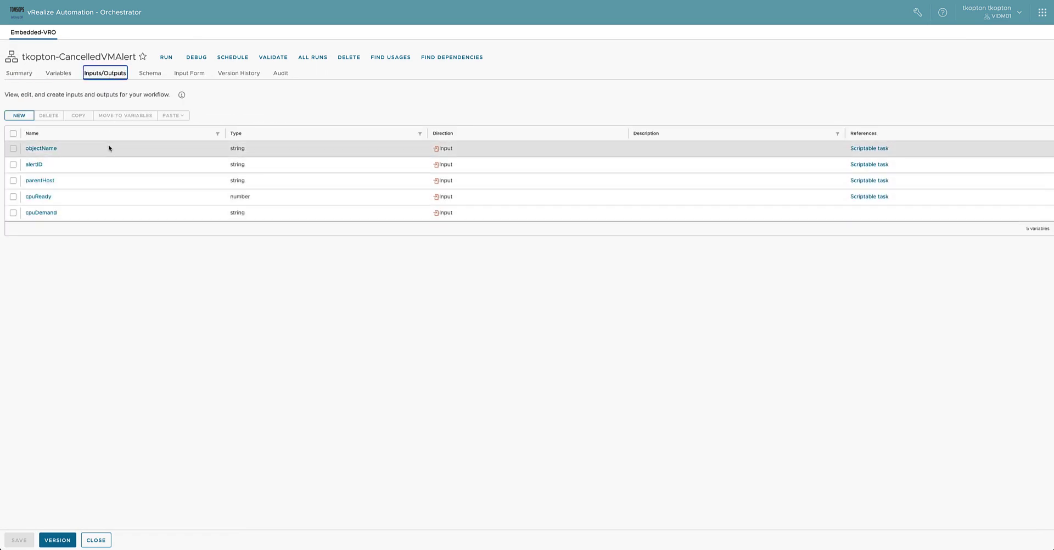
click(25, 75)
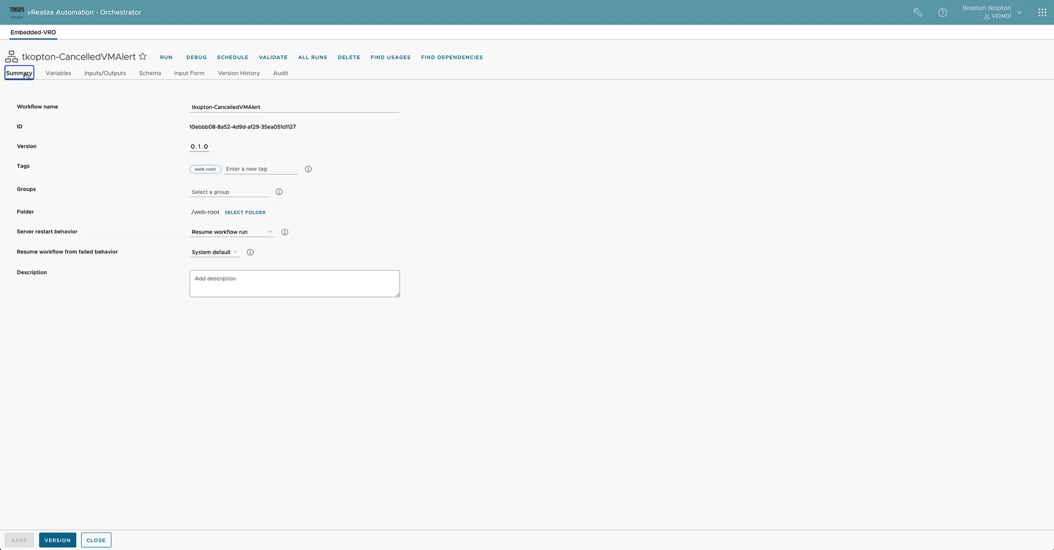
double_click(212, 126)
click(195, 127)
drag(190, 127, 298, 129)
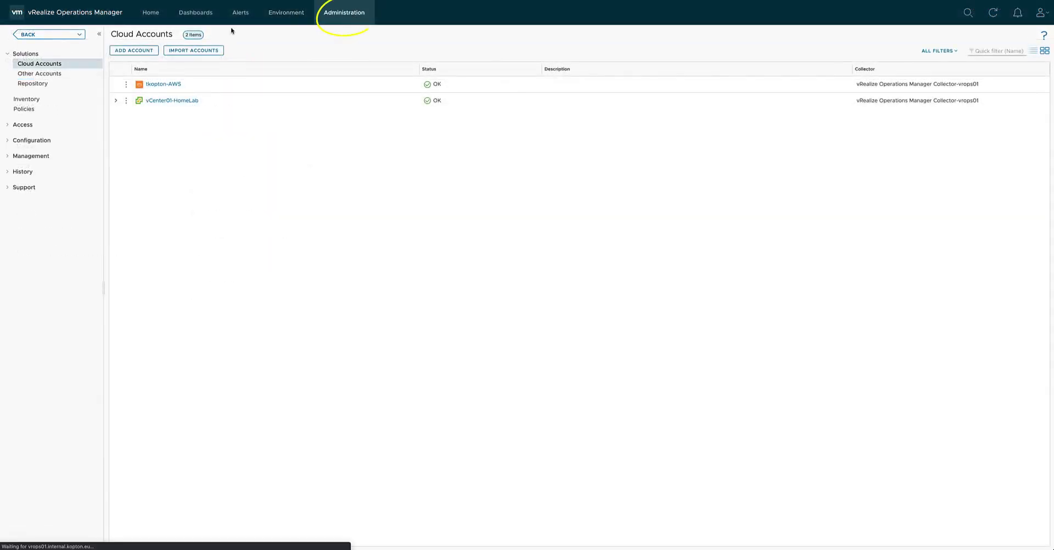
Switch to vRealize Operations Manager and show the Outbound Settings in the Management section of Administration
click(18, 159)
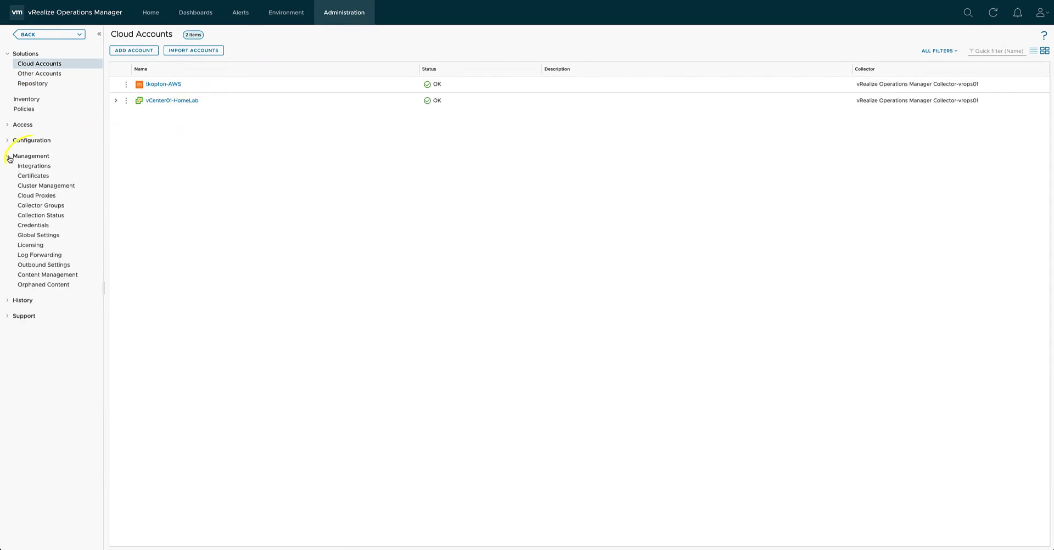
click(67, 265)
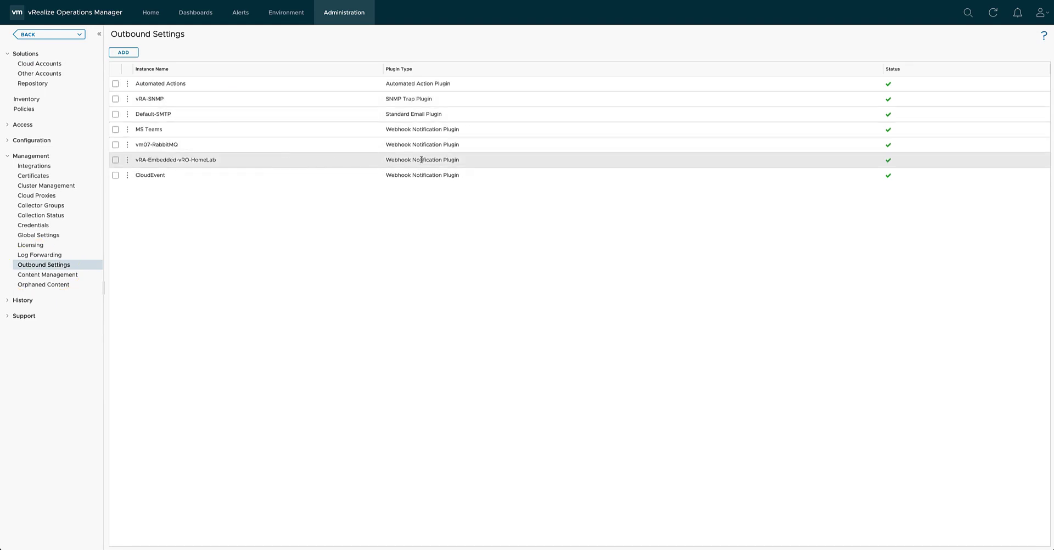
click(125, 53)
click(571, 266)
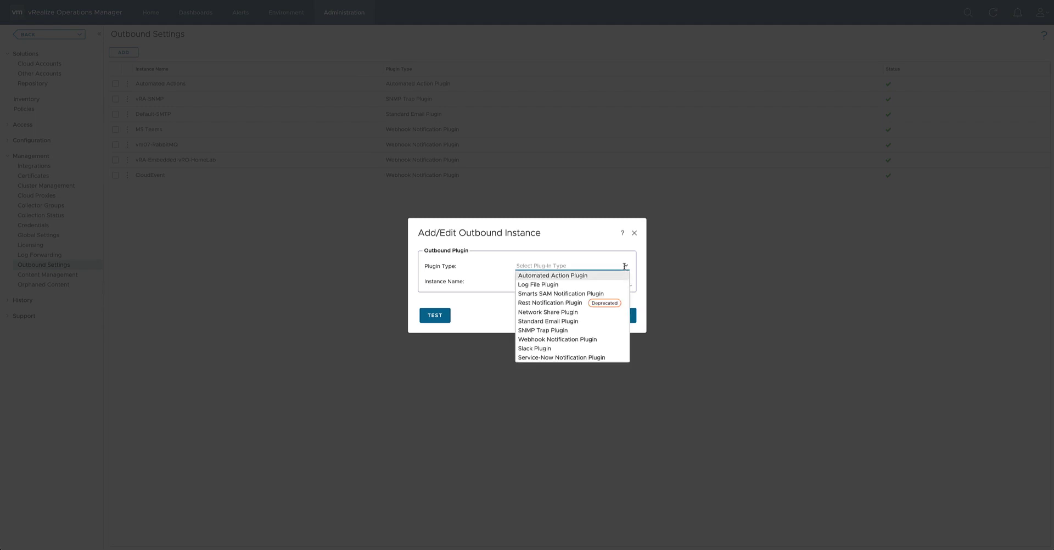
click(594, 340)
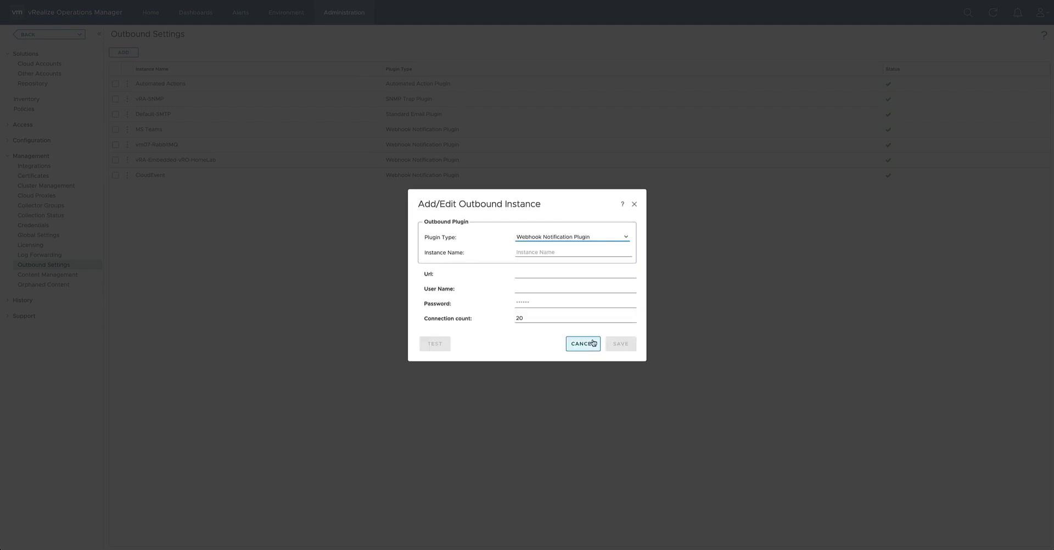
click(519, 273)
click(519, 287)
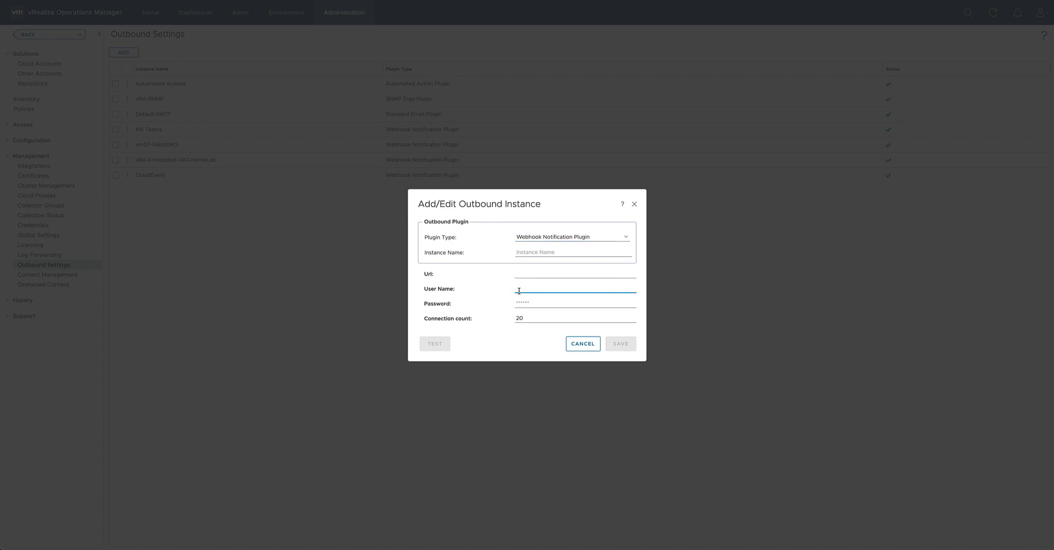
click(574, 344)
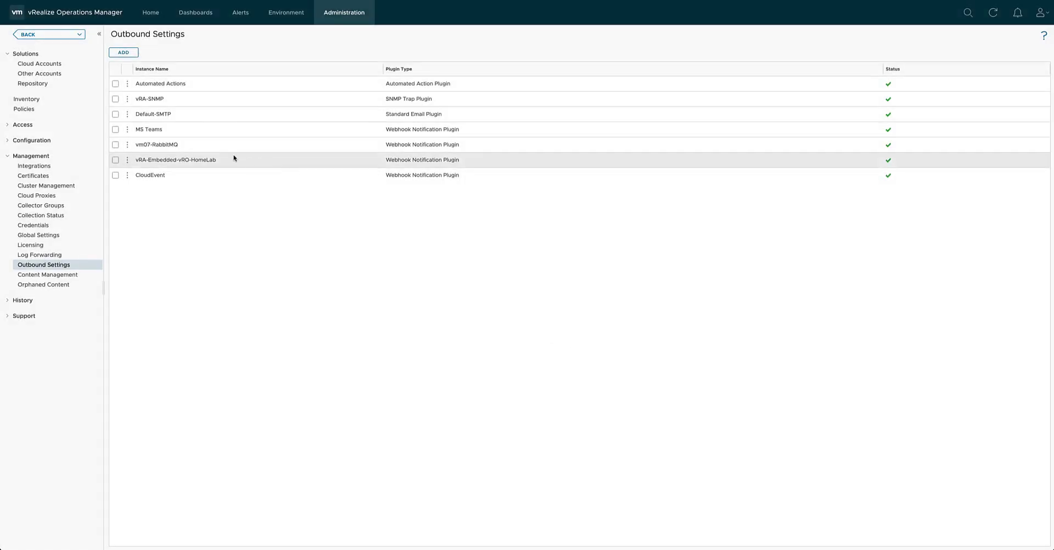
Edit the vRA-Embedded-vRO-HomeLab webhook instance, check its URL and enter the account password
click(243, 164)
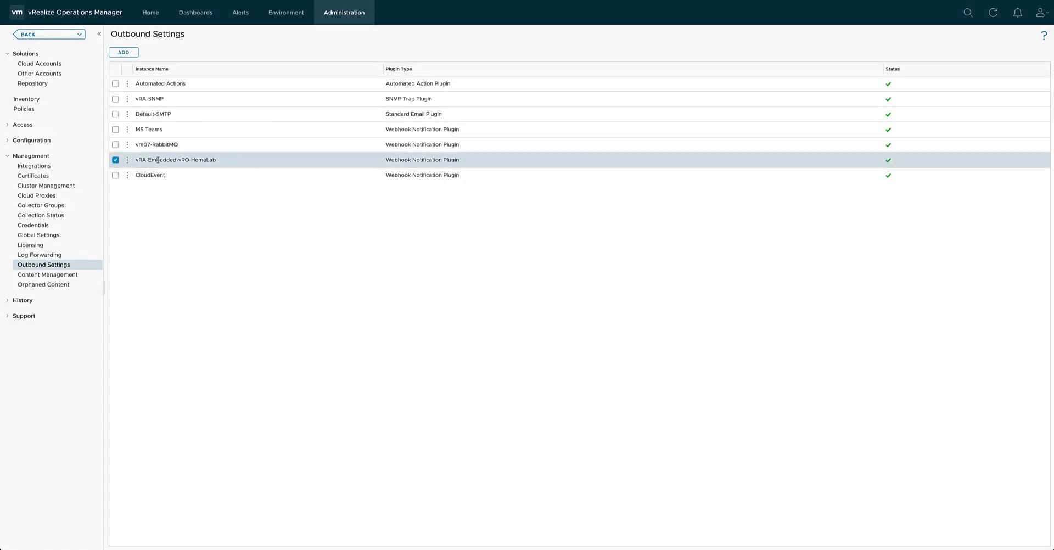
click(128, 159)
click(151, 144)
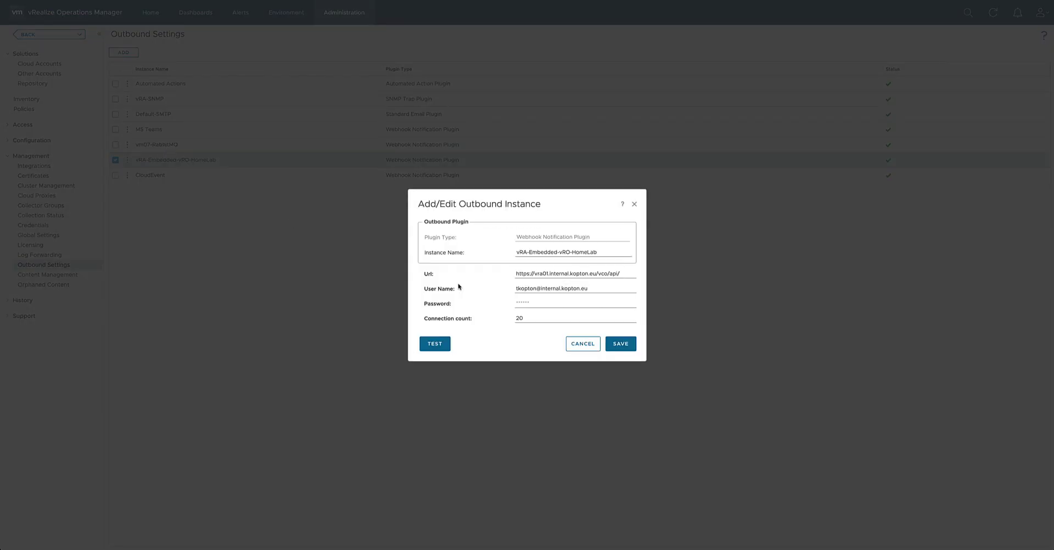
drag(627, 274, 509, 272)
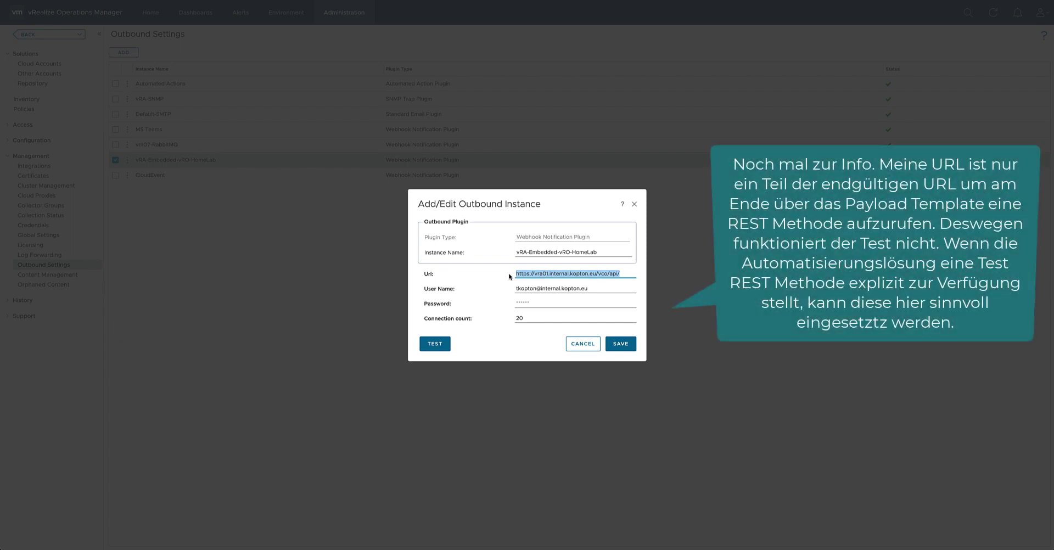
click(519, 302)
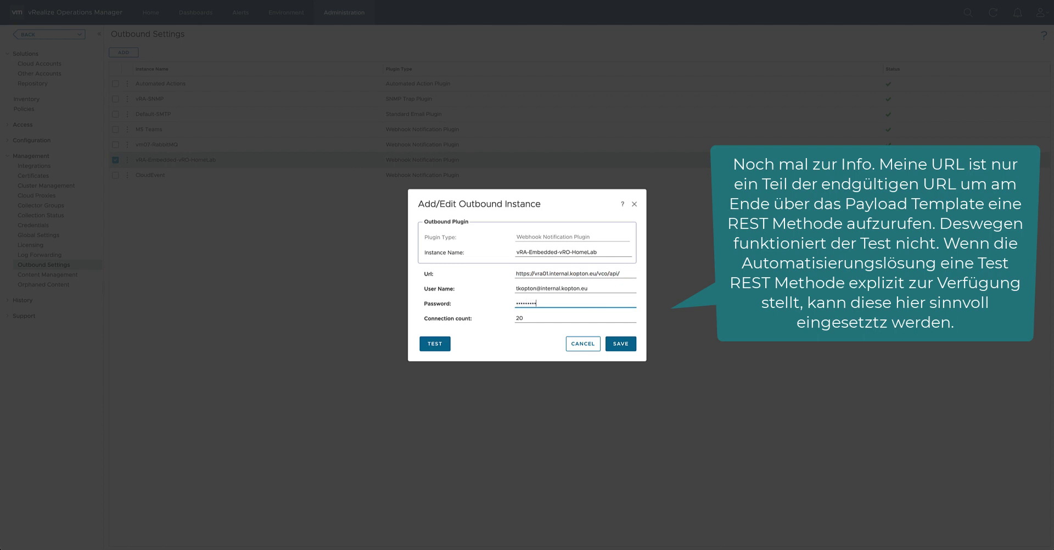
Test the webhook instance's connection and save the instance, choosing to proceed anyway
click(435, 343)
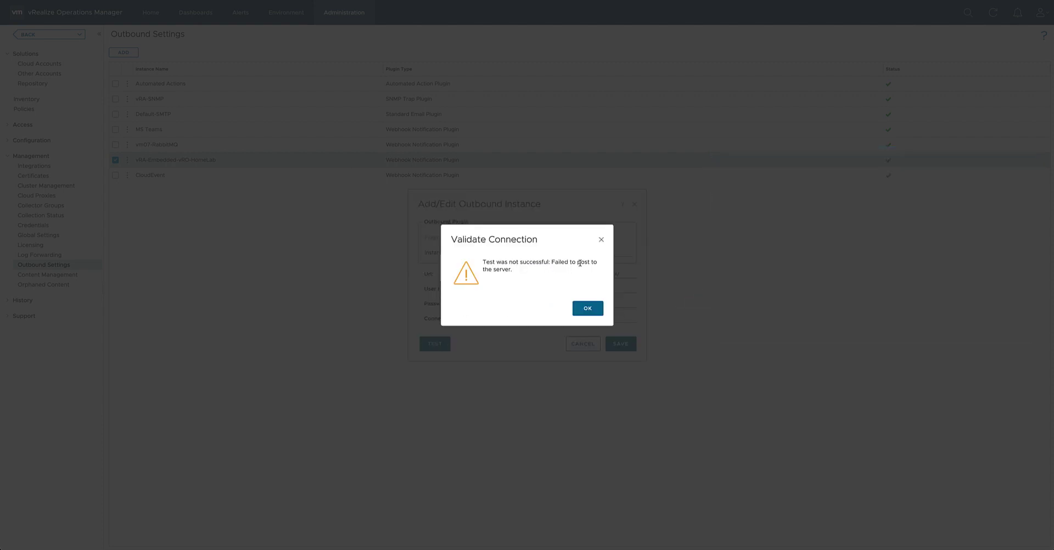
double_click(581, 262)
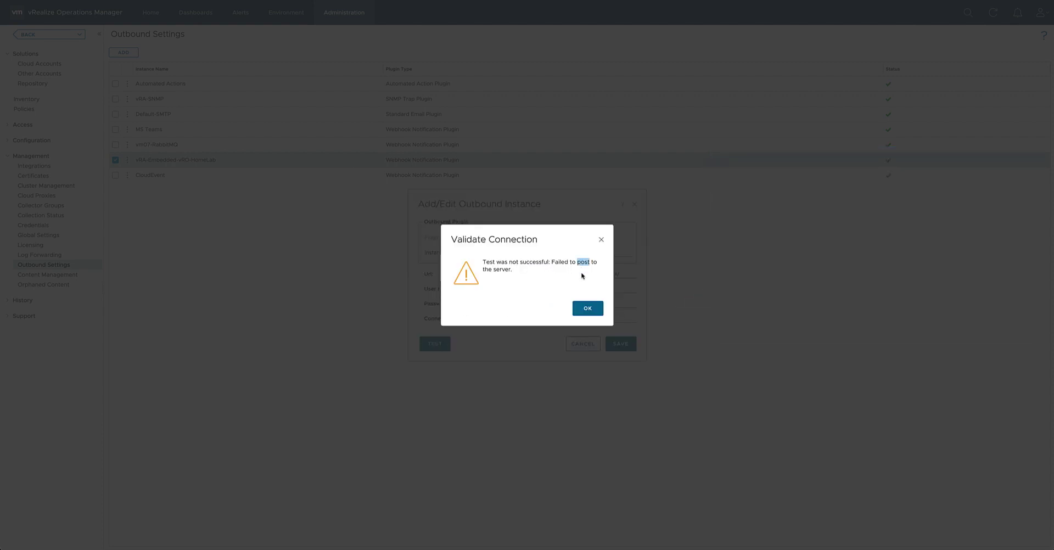
click(587, 310)
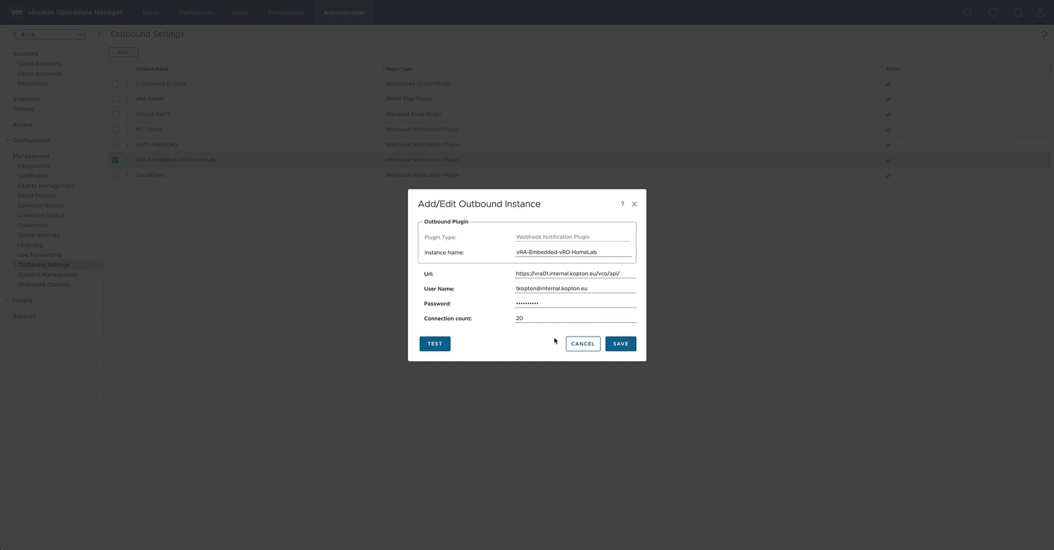
click(620, 345)
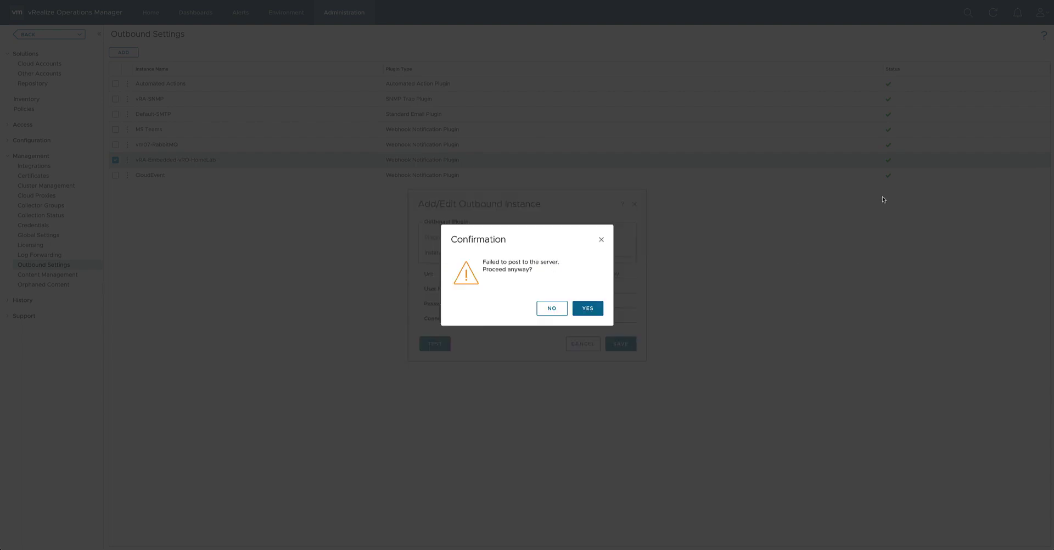
click(588, 309)
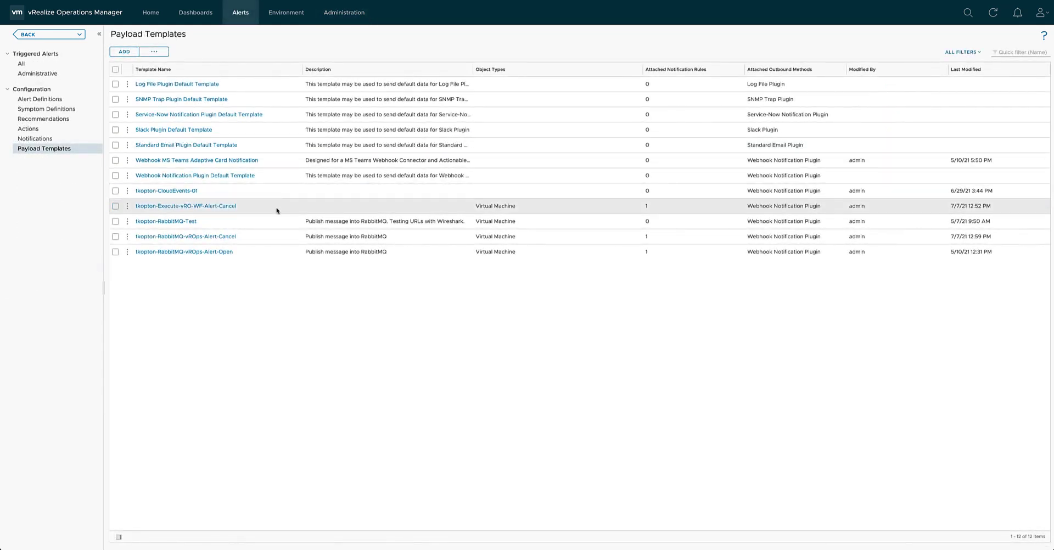
Edit the Execute-vRO-WF-Alert-Cancel payload template with Webhook Notification Plugin as outbound method and proceed to its object content
click(277, 210)
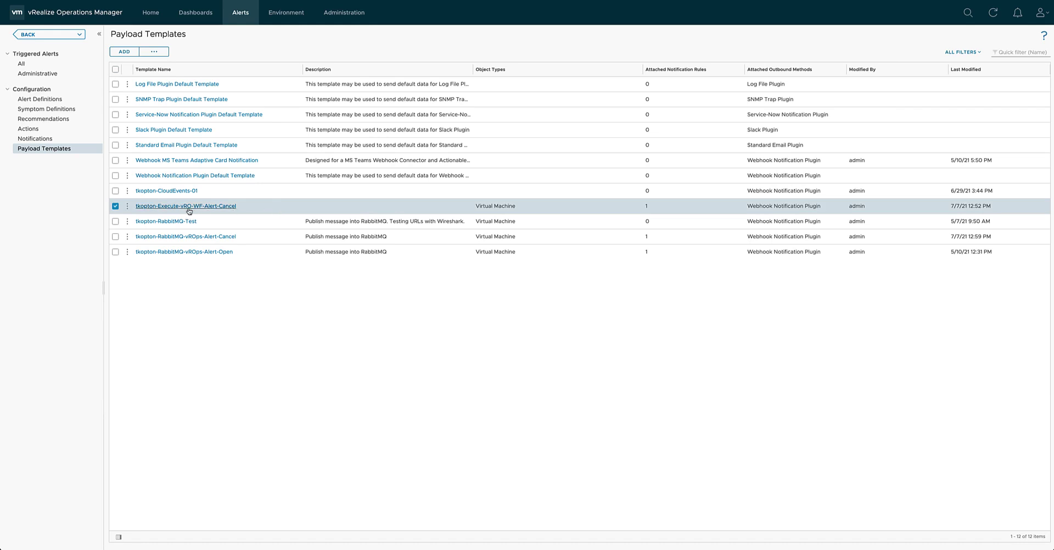
click(128, 209)
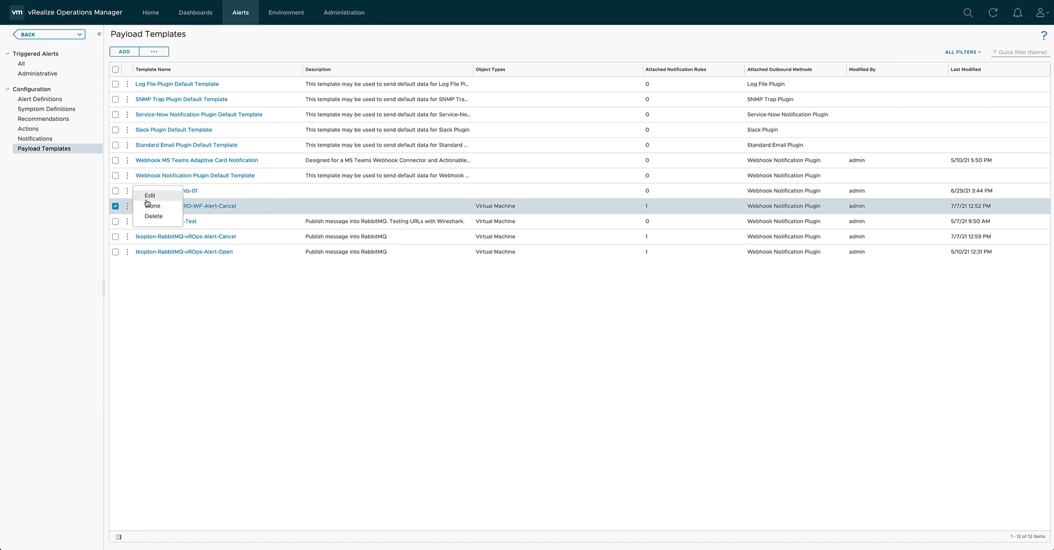
click(146, 200)
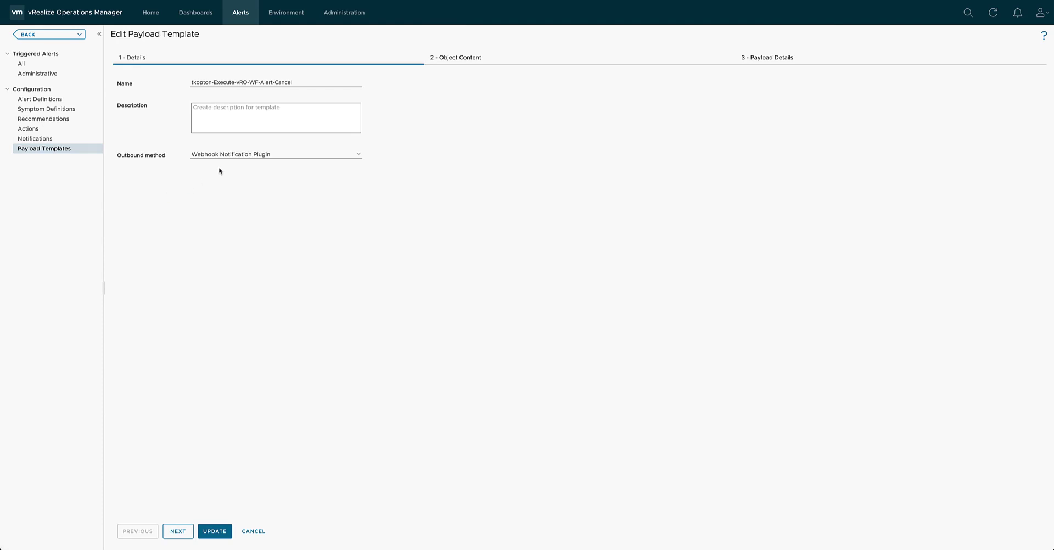
click(218, 156)
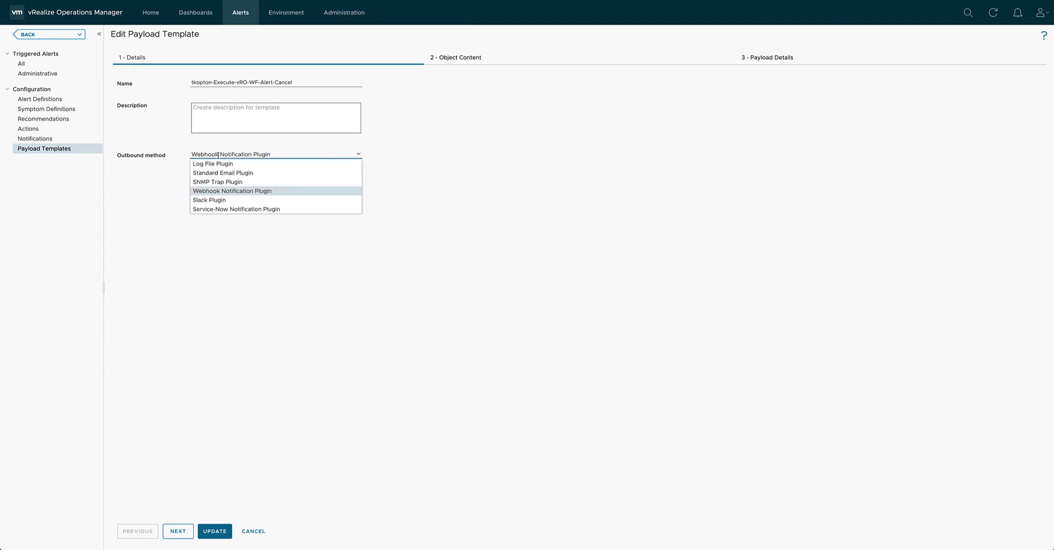
click(278, 195)
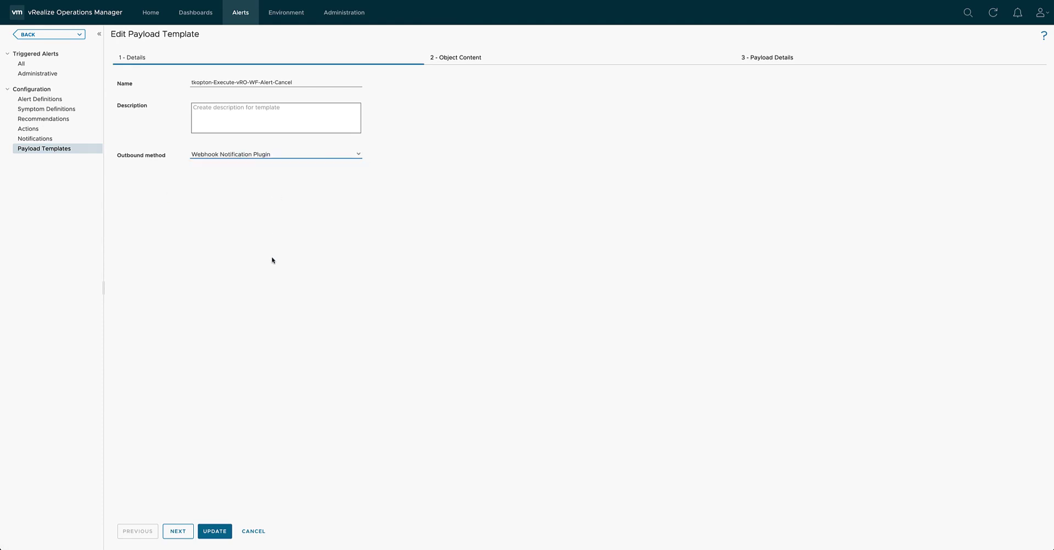
click(178, 531)
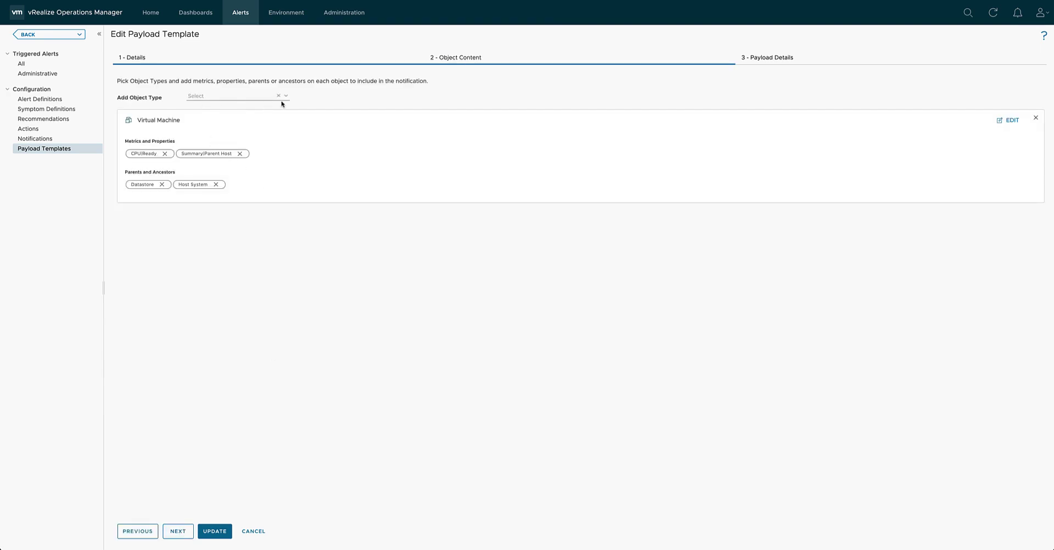
Browse the vCenter Adapter object types that can be added to the payload template
click(285, 97)
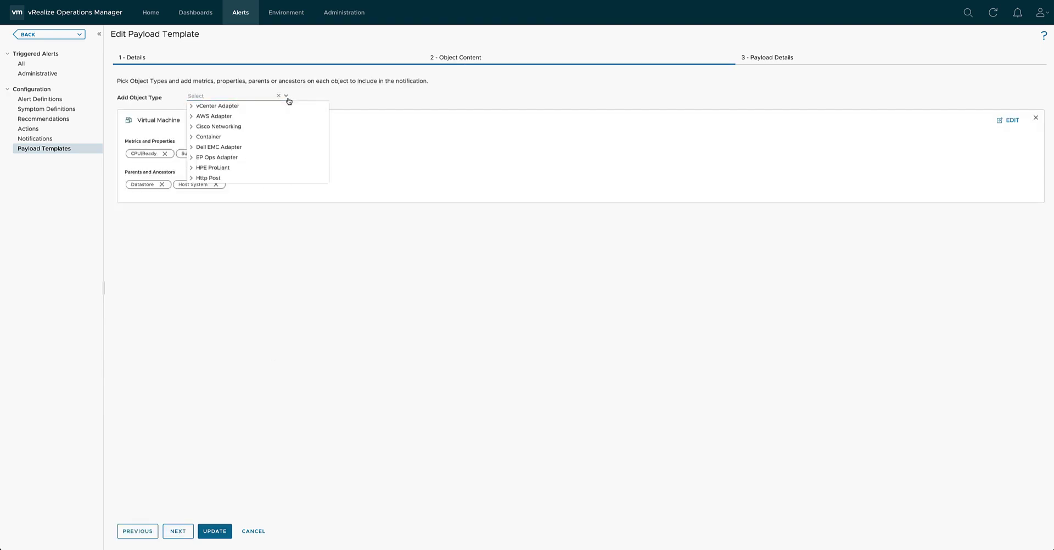
click(199, 106)
scroll(267, 168, down, 2)
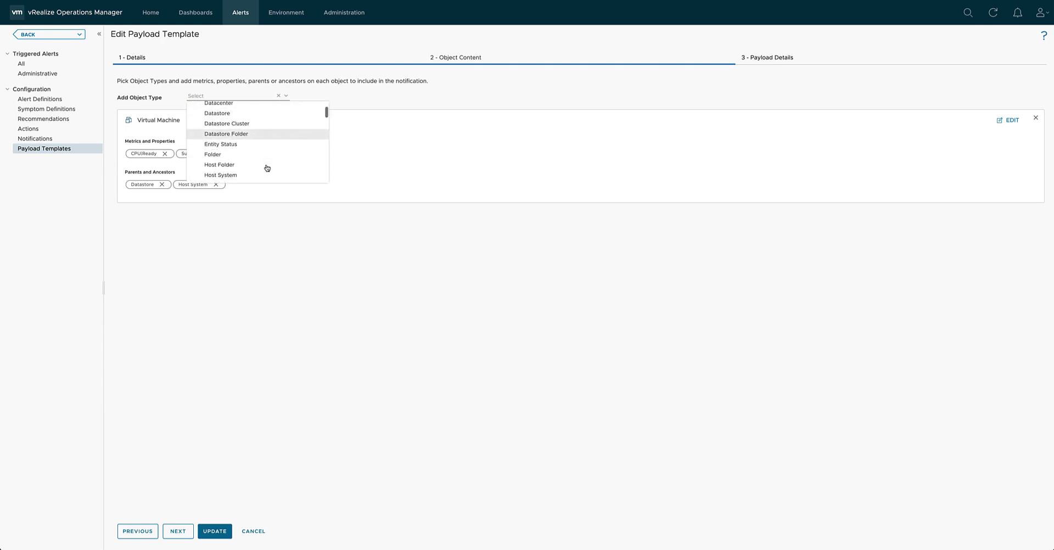
scroll(266, 168, down, 5)
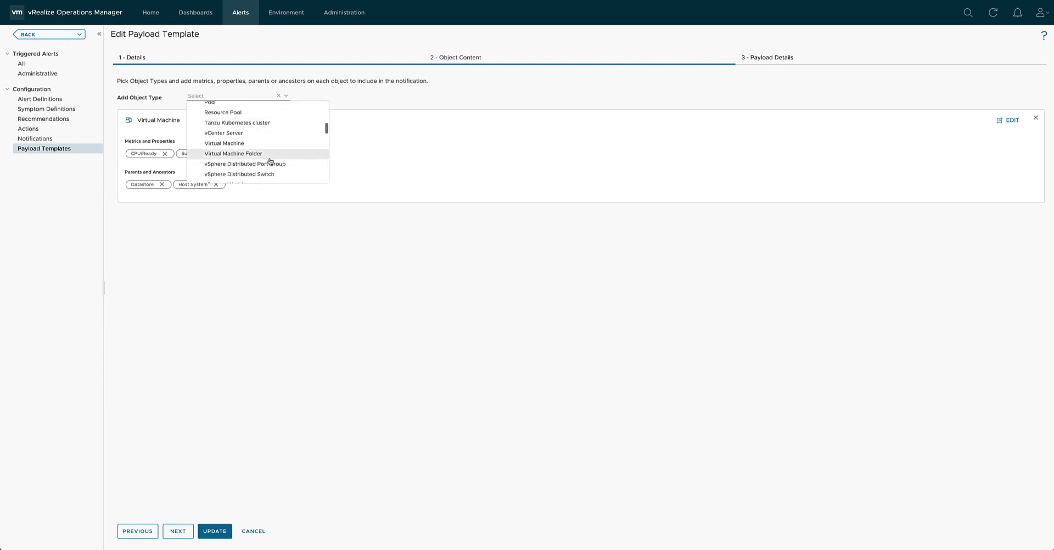
click(292, 279)
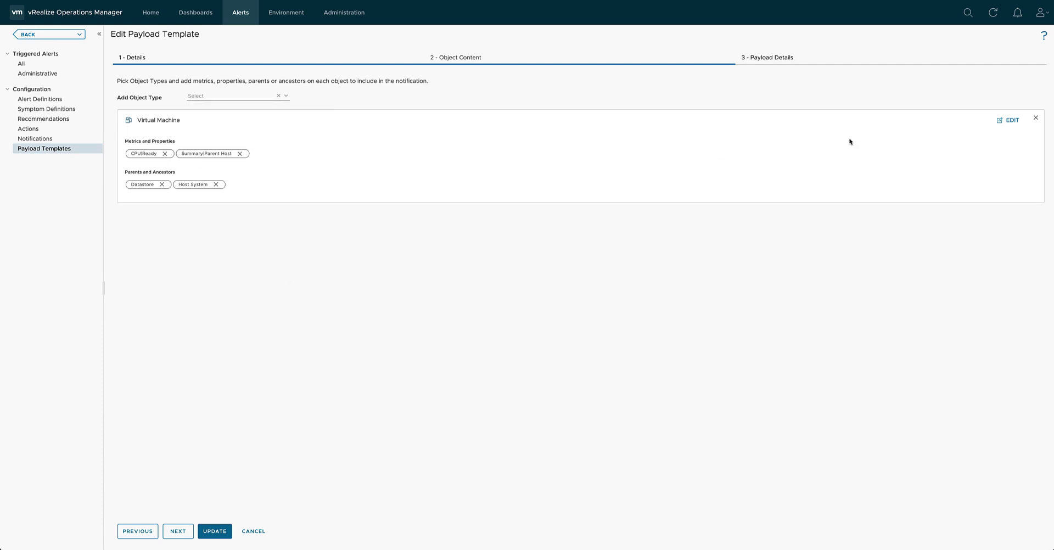
Add the CPU Demand (%) metric to the Virtual Machine object's metrics and properties in the payload template
click(1008, 121)
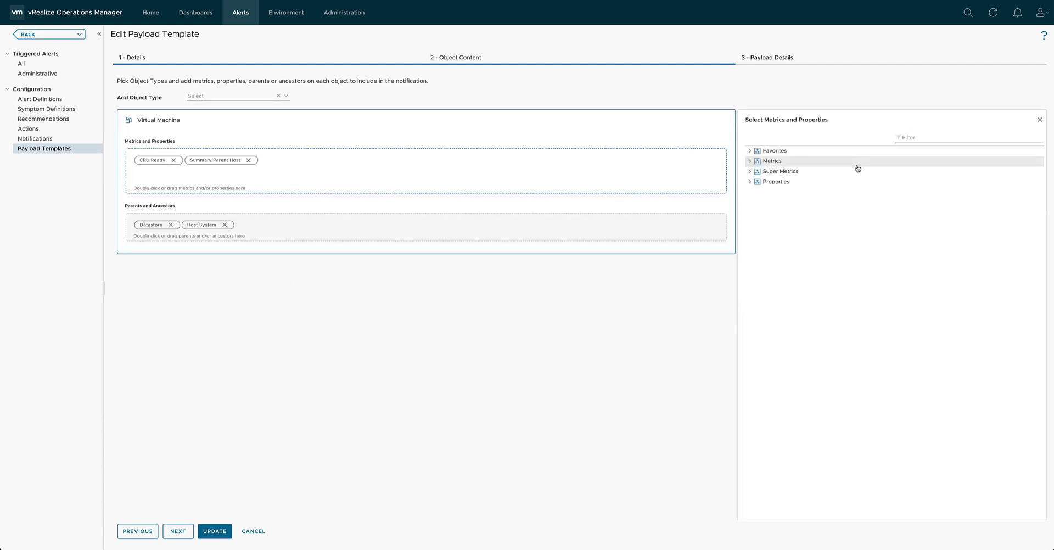
click(750, 160)
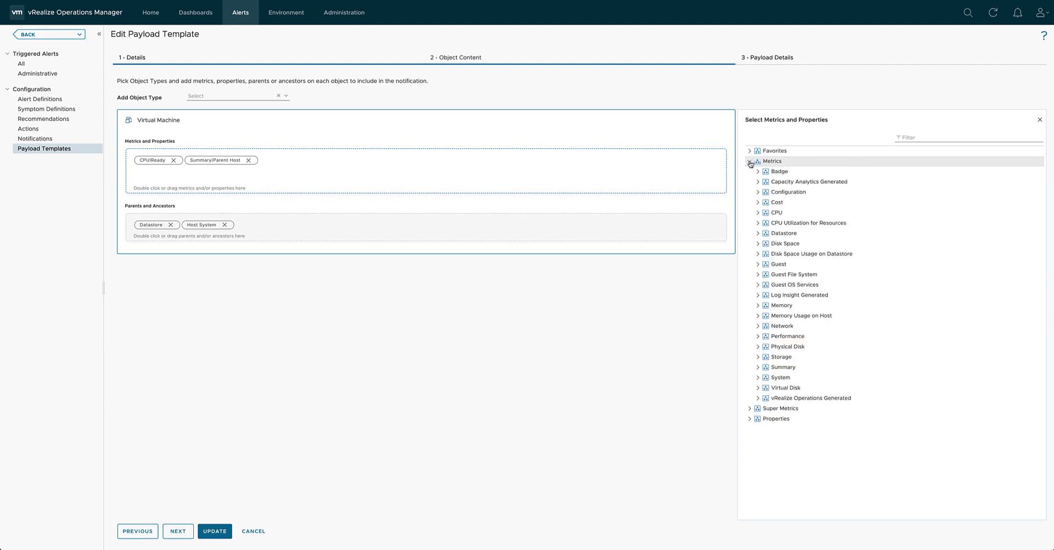
click(758, 213)
scroll(796, 258, down, 3)
scroll(802, 258, up, 3)
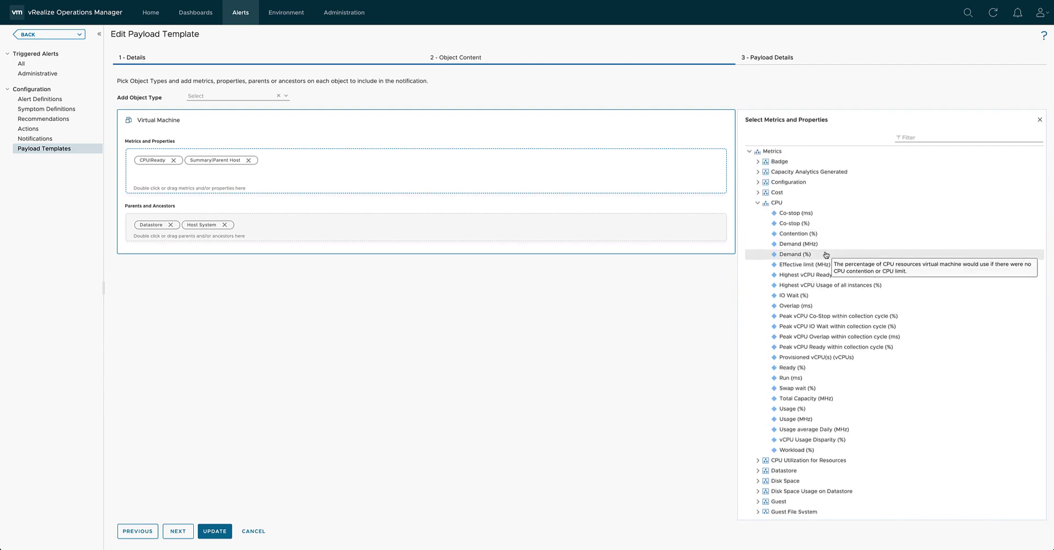
click(827, 256)
drag(828, 258, 270, 158)
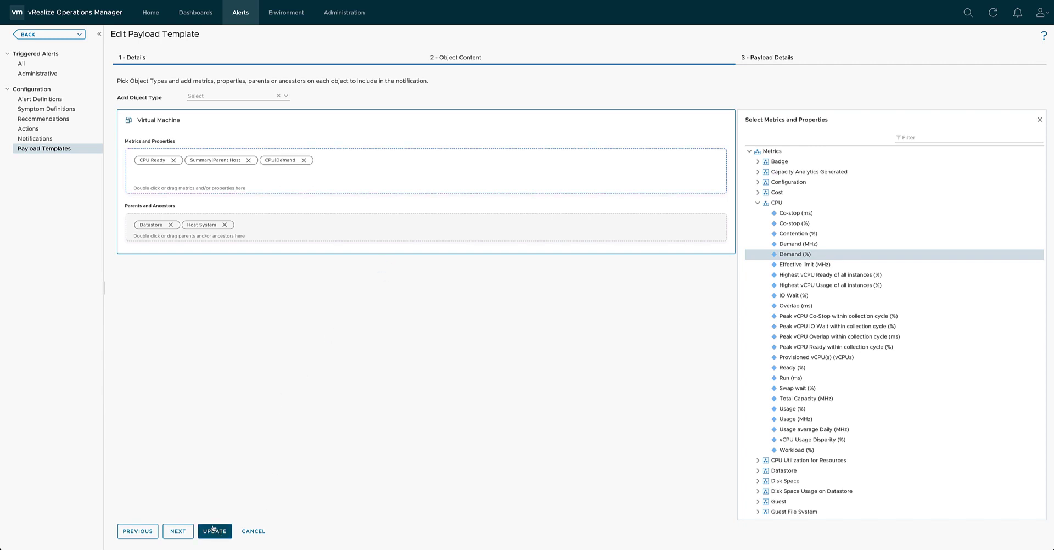
Proceed to the template's payload details and examine the full endpoint URL
click(174, 533)
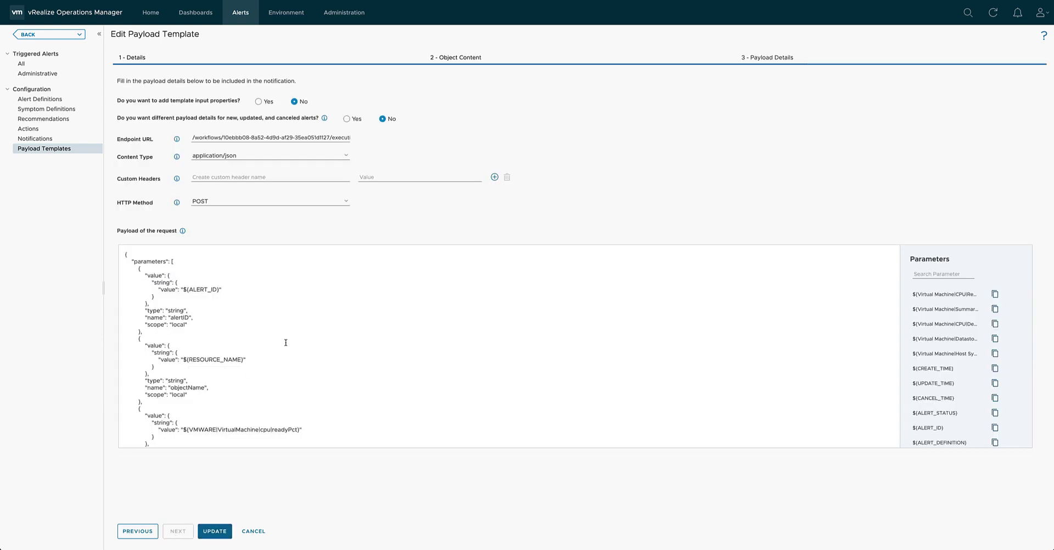
drag(193, 138, 393, 143)
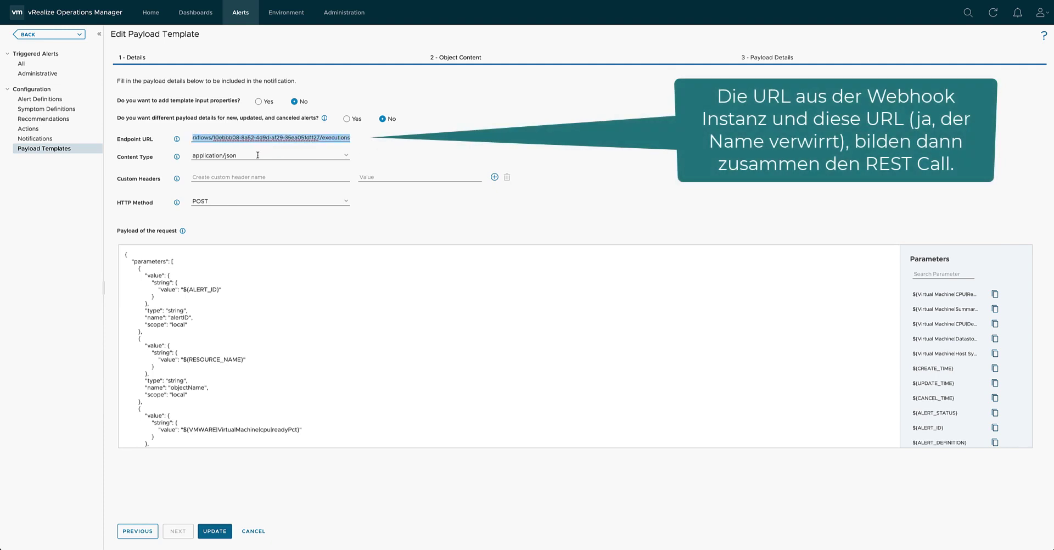
Select POST as the HTTP method of the payload template, keeping application/json as its content type
drag(258, 155, 181, 158)
click(197, 201)
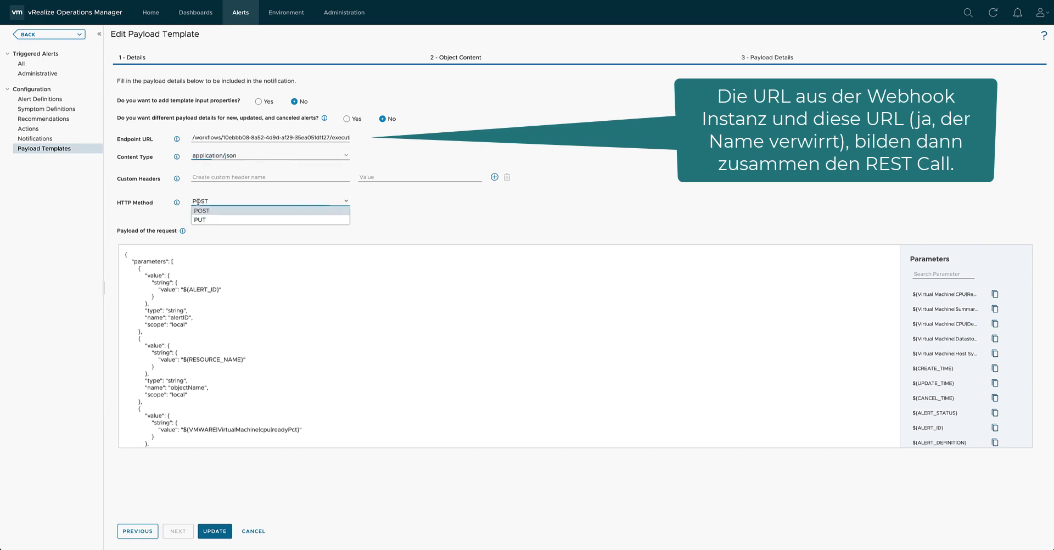
click(198, 206)
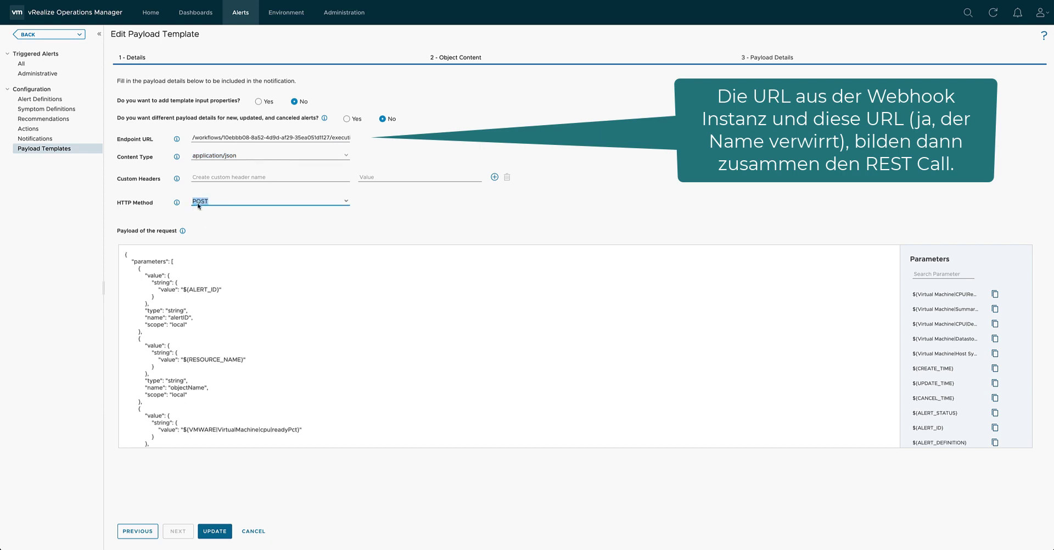
click(348, 204)
click(347, 205)
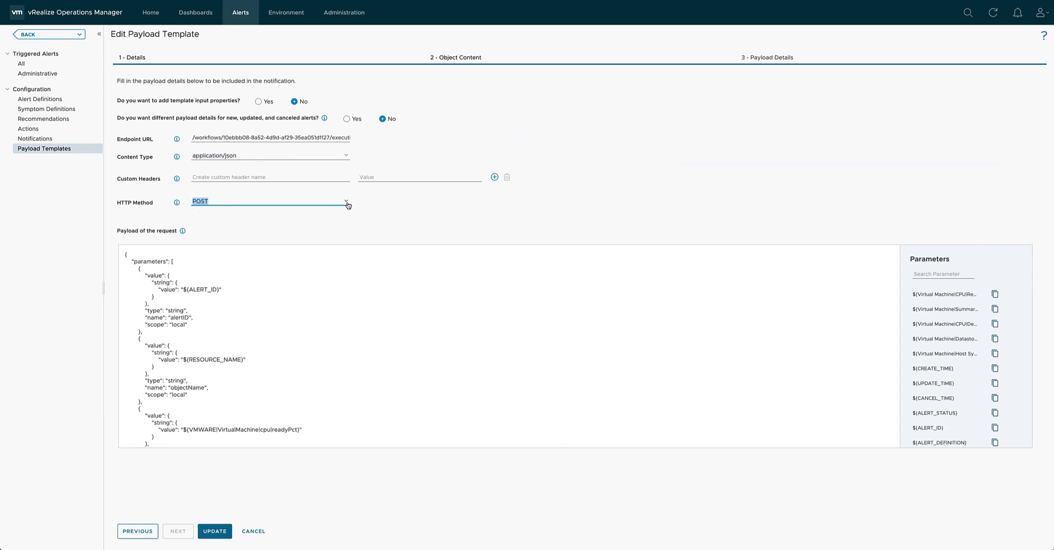
Replace the value of the alertID parameter in the request payload with the copied ${ALERT_ID} parameter
drag(135, 249, 245, 276)
click(244, 275)
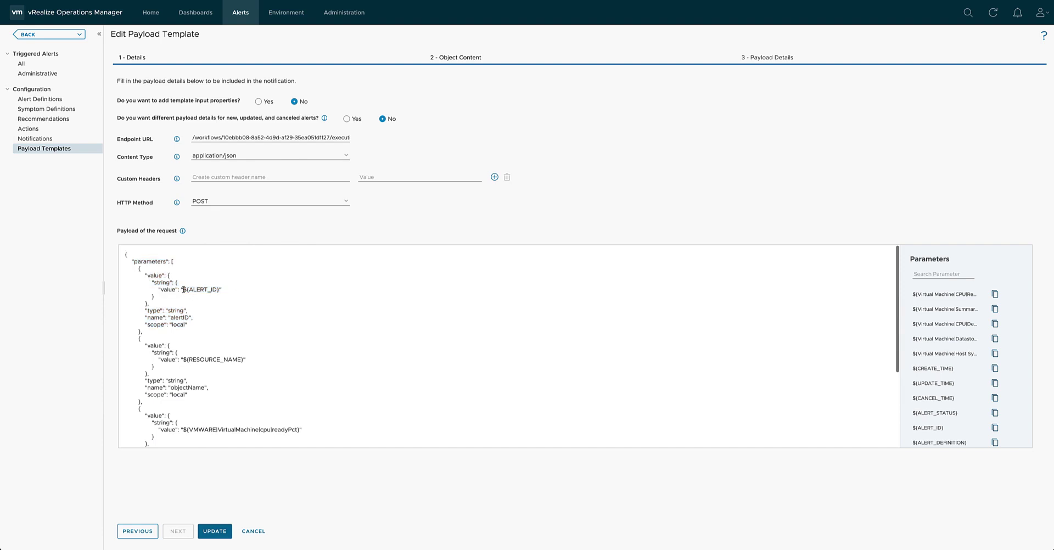
drag(184, 289, 213, 291)
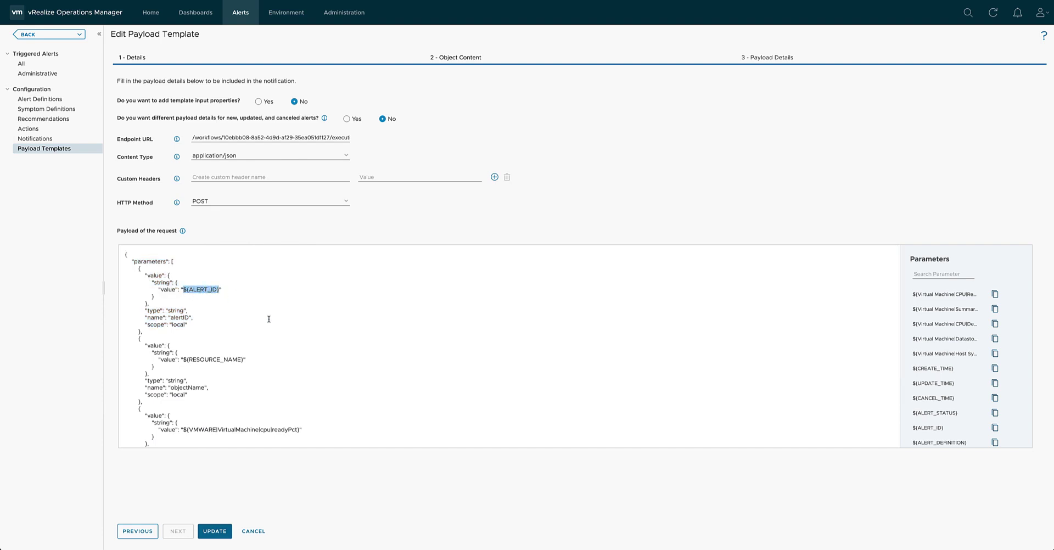
key(BackSpace)
scroll(1002, 357, down, 2)
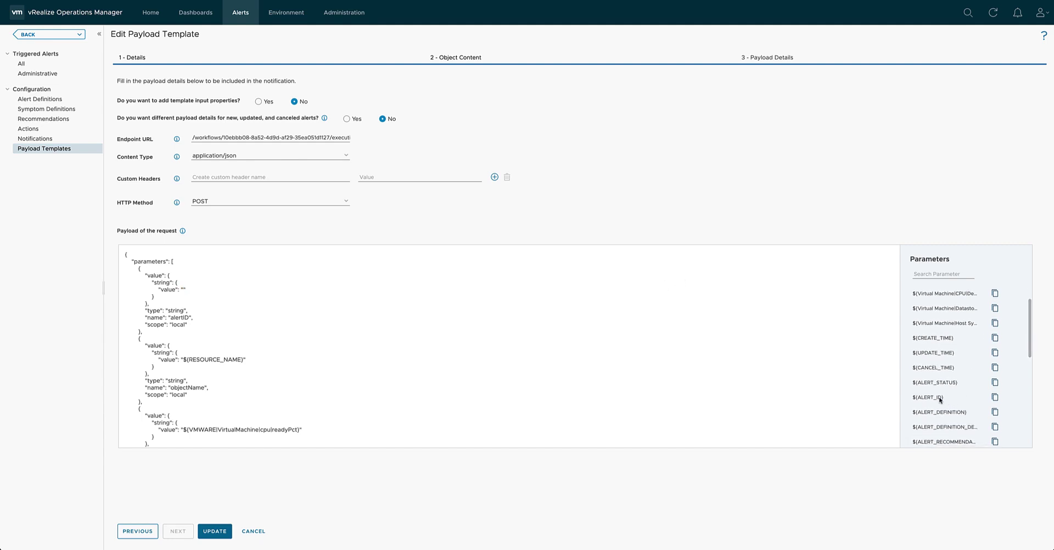
click(994, 398)
key(ctrl+v)
Review the remaining parameters in the request payload and save the payload template
scroll(274, 288, down, 3)
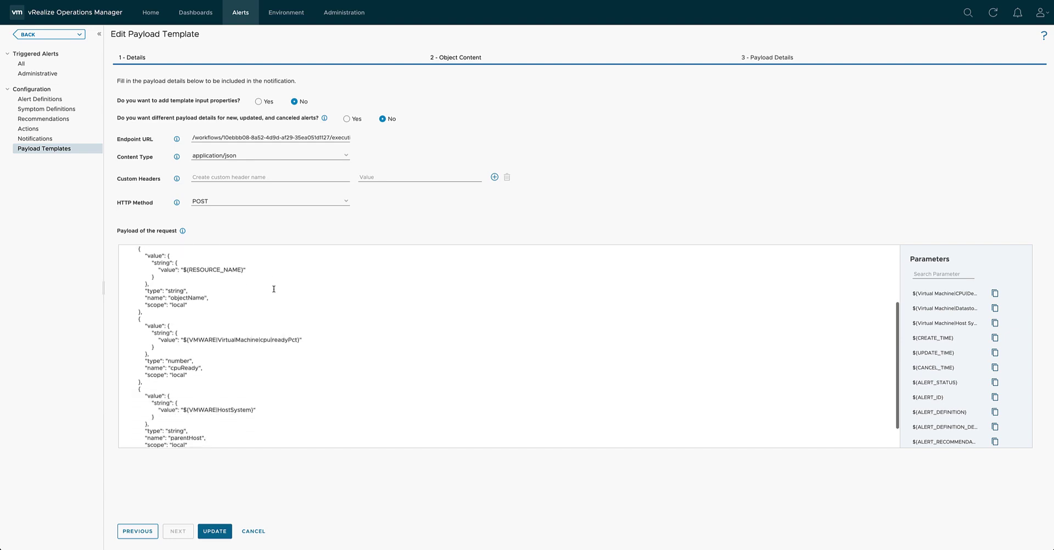
scroll(273, 289, up, 3)
scroll(273, 289, up, 1)
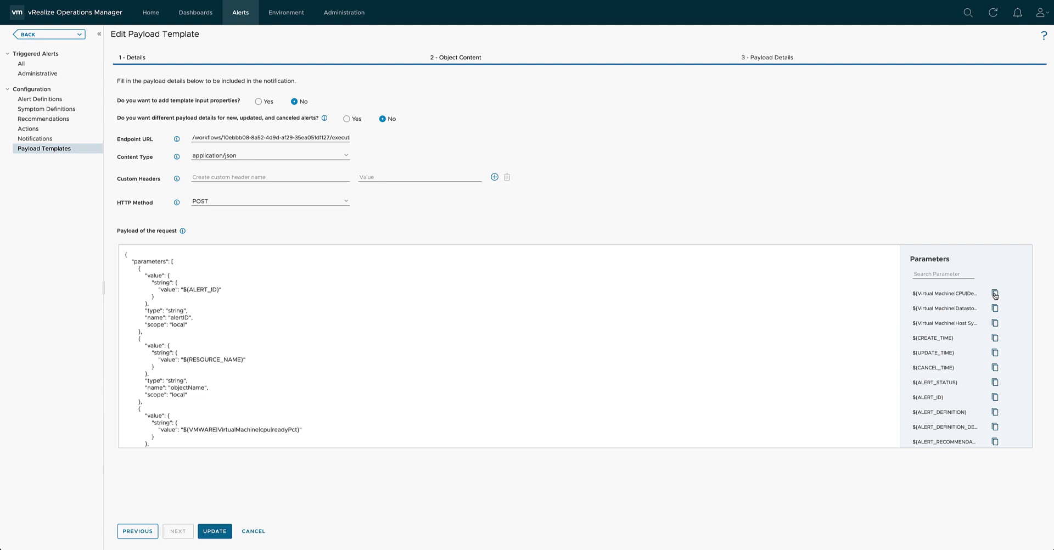
scroll(319, 415, down, 5)
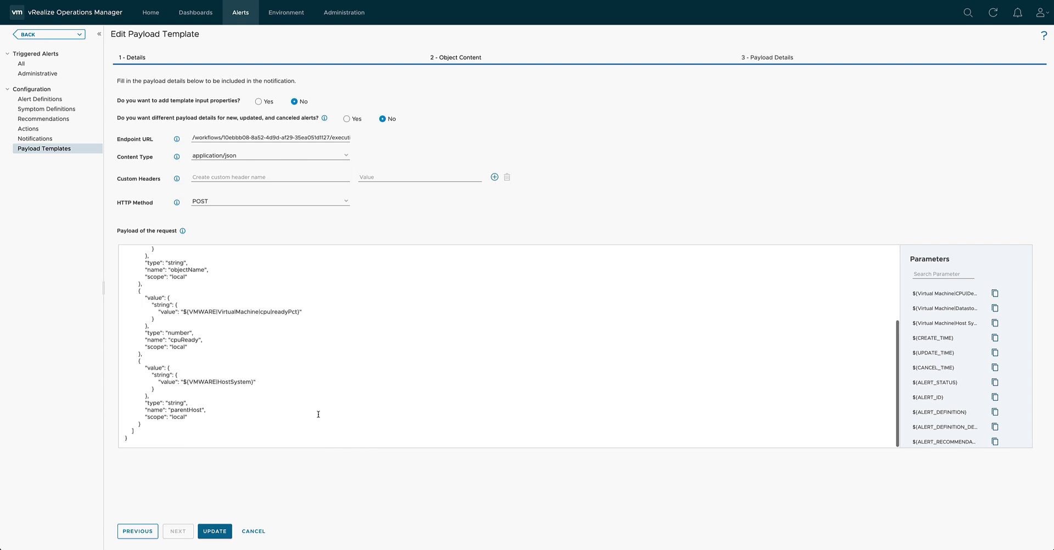
scroll(319, 415, up, 5)
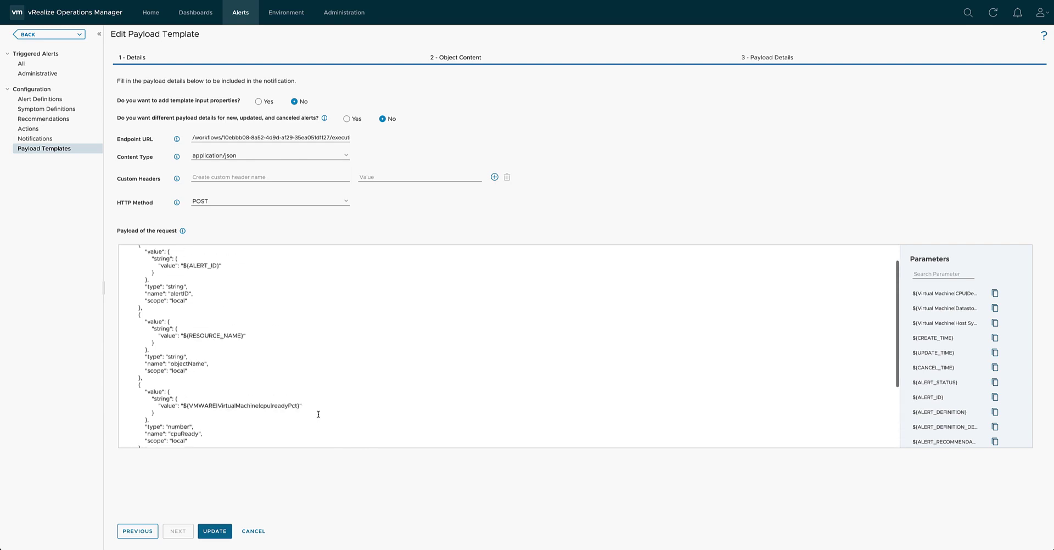
click(214, 532)
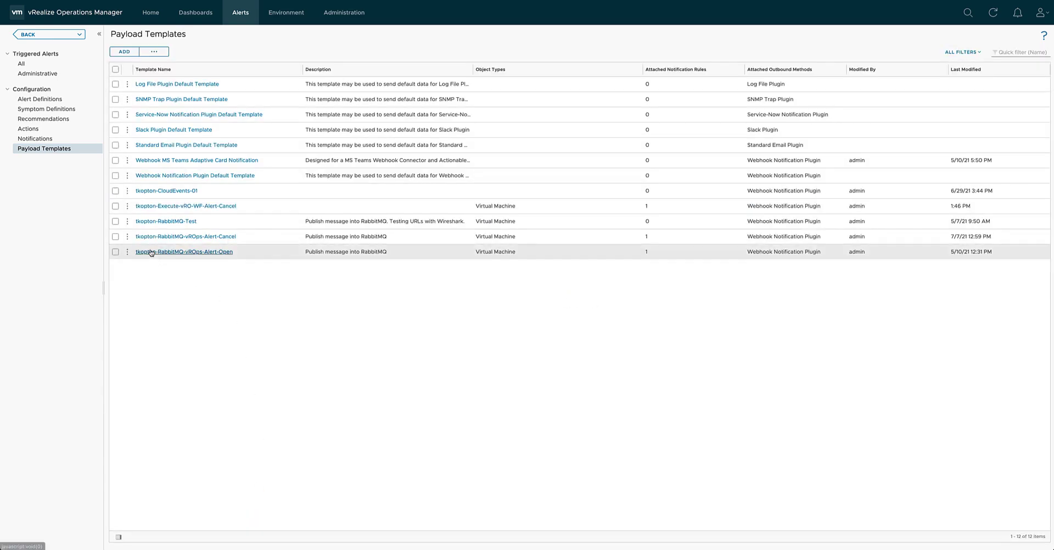
Reopen the Execute-vRO-WF-Alert-Cancel payload template for editing, check its object content and proceed to the payload details
click(127, 206)
click(151, 196)
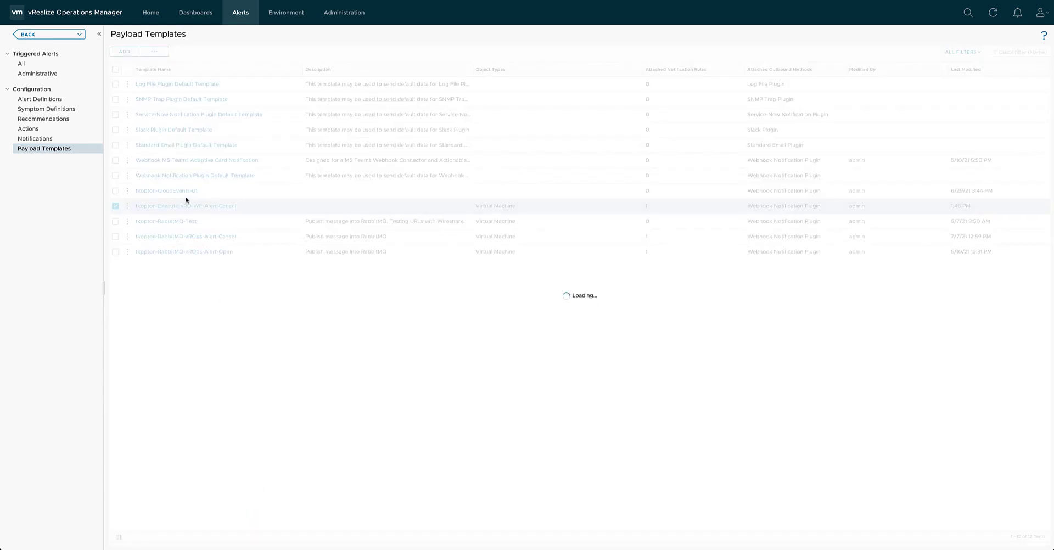
click(449, 60)
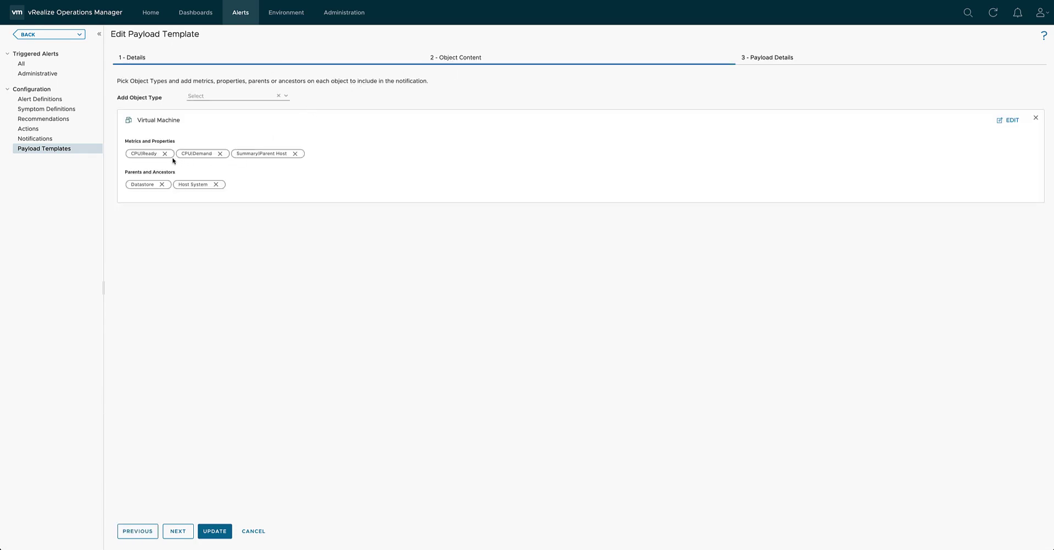
click(176, 532)
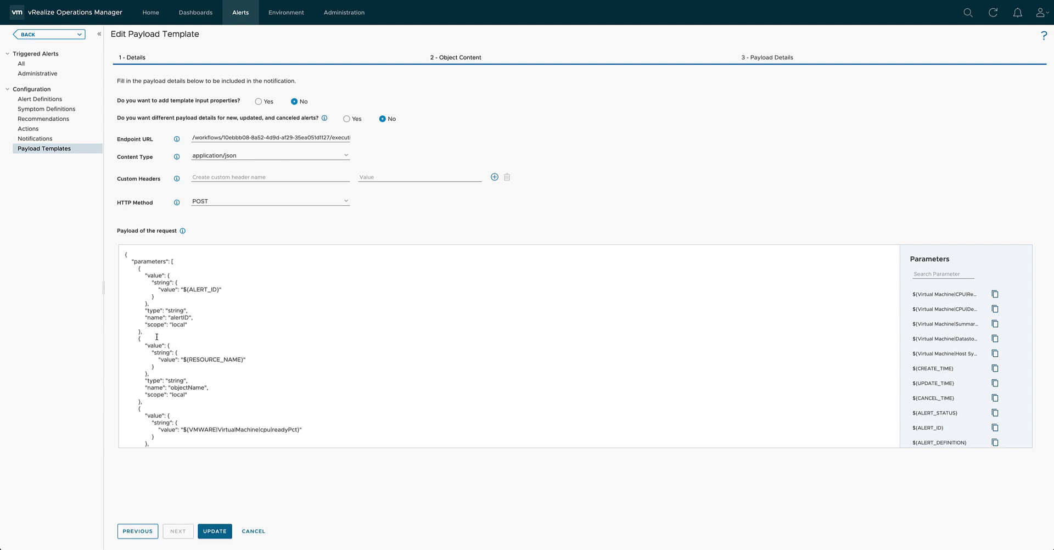
Duplicate the cpuReady parameter block in the request payload, placing the copy directly before the parentHost block
scroll(159, 337, down, 3)
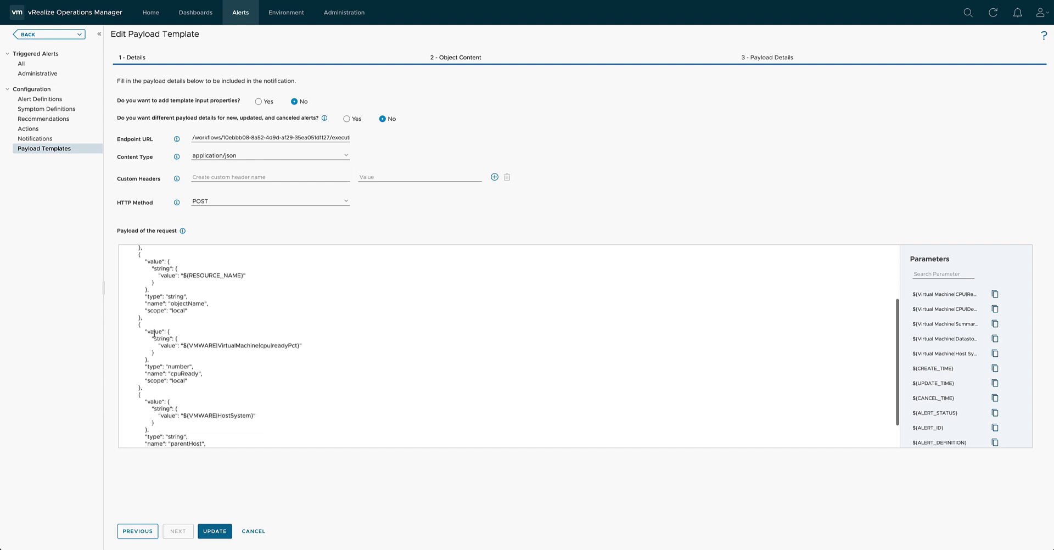
scroll(155, 333, down, 1)
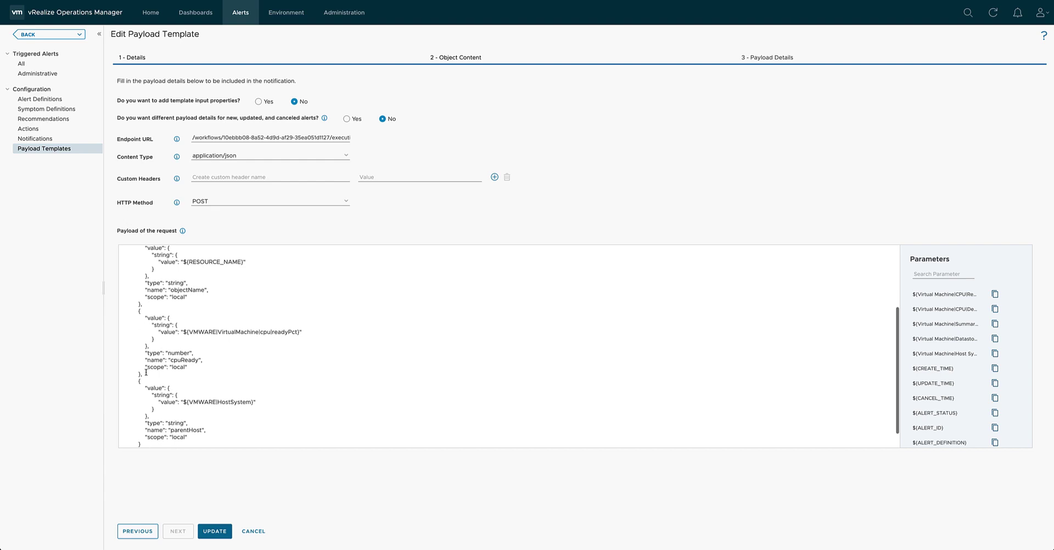
drag(146, 373, 111, 317)
right_click(147, 329)
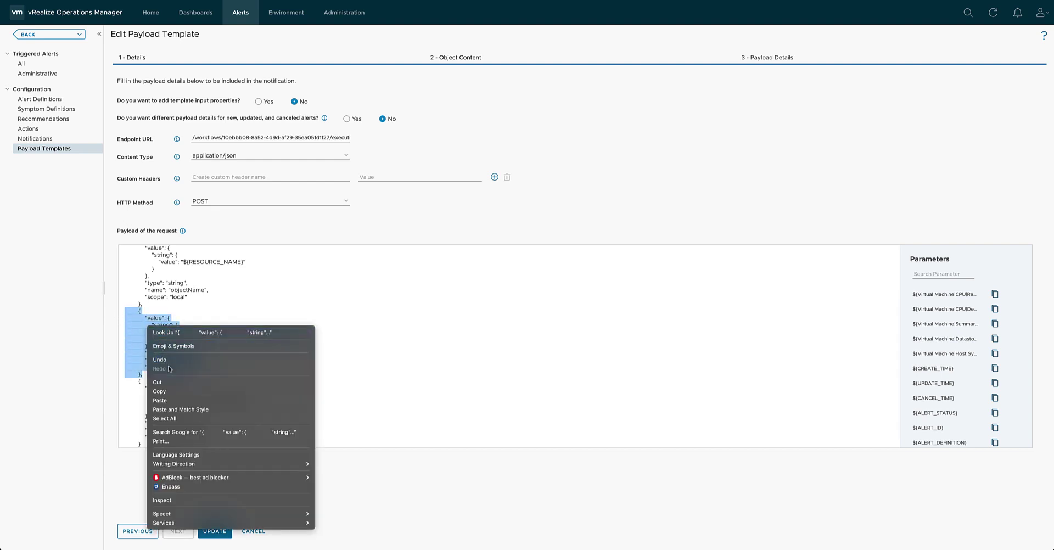
click(170, 391)
click(152, 376)
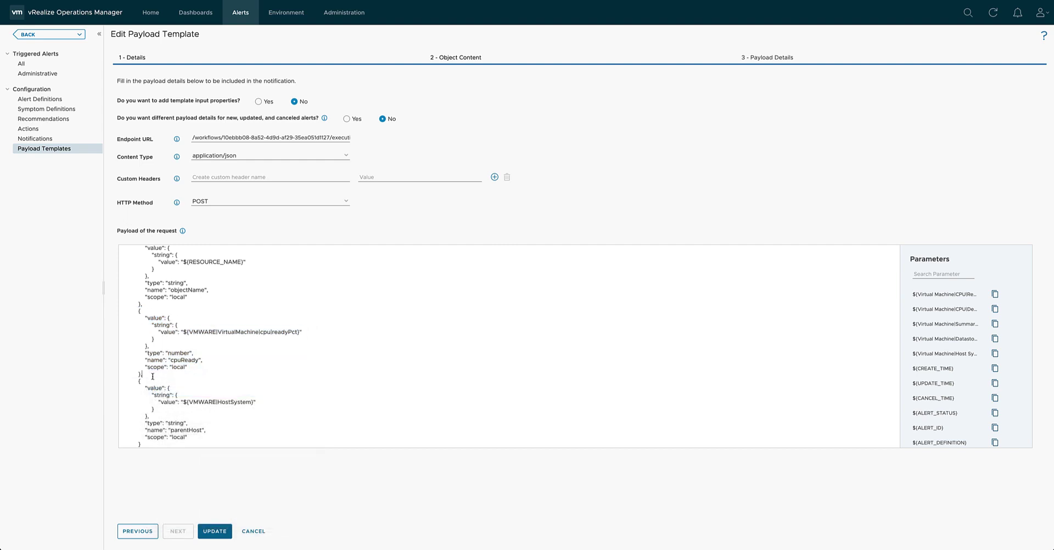
key(Return)
scroll(153, 376, down, 1)
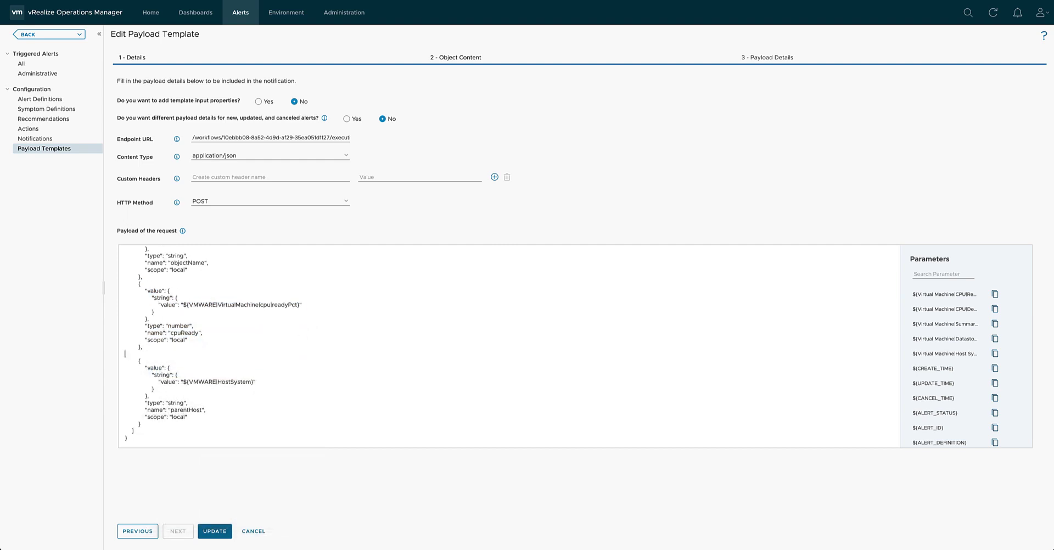
key(ctrl+v)
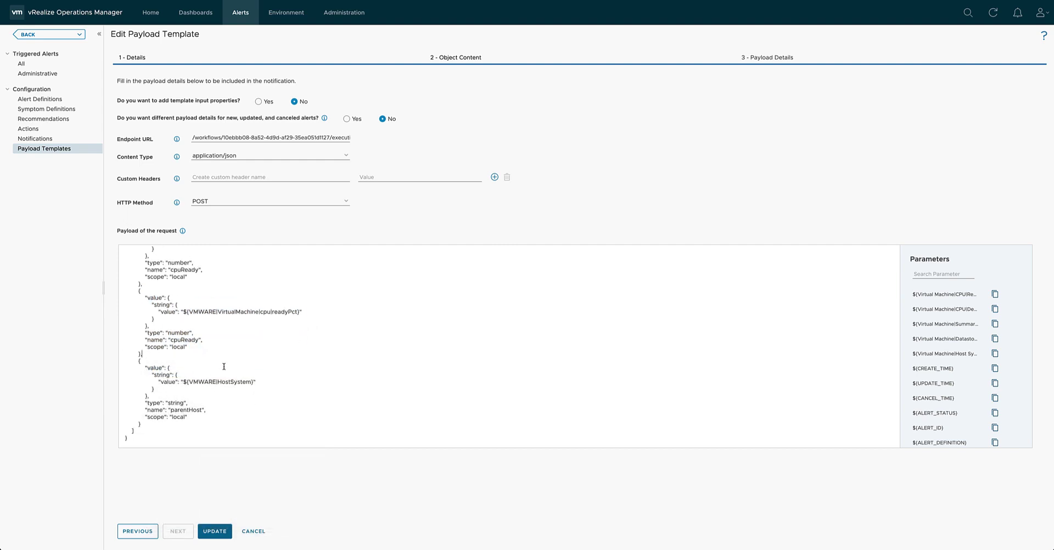
Name the duplicated block cpuDemand, set its value to the Virtual Machine CPU demandPct parameter, and save the template
scroll(224, 366, up, 2)
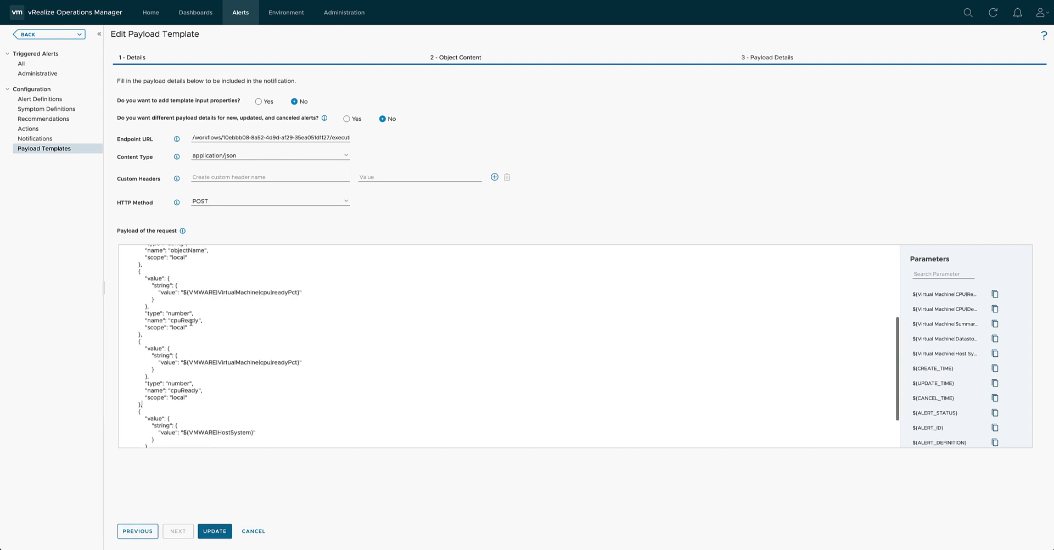
double_click(185, 390)
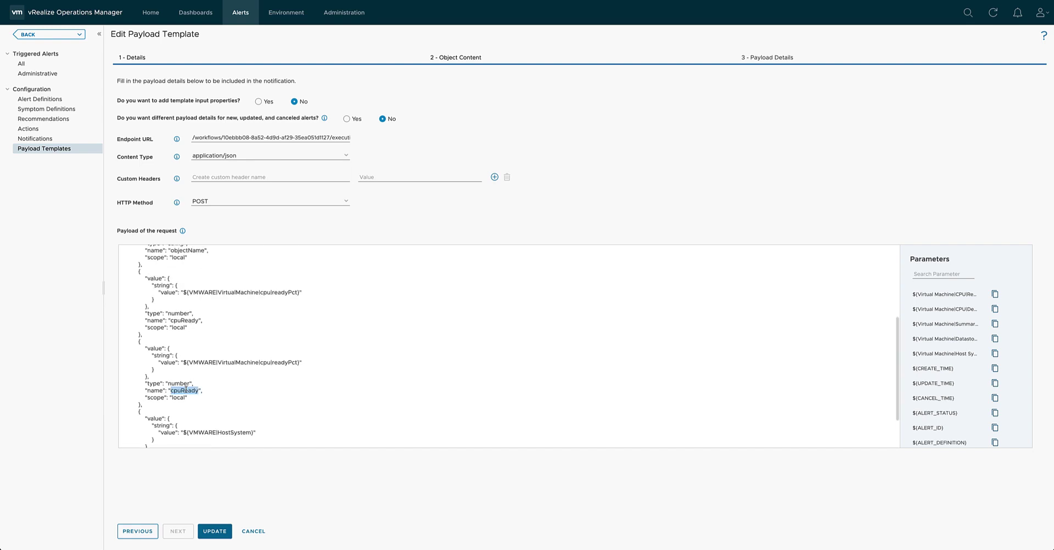
text(cpuDeman)
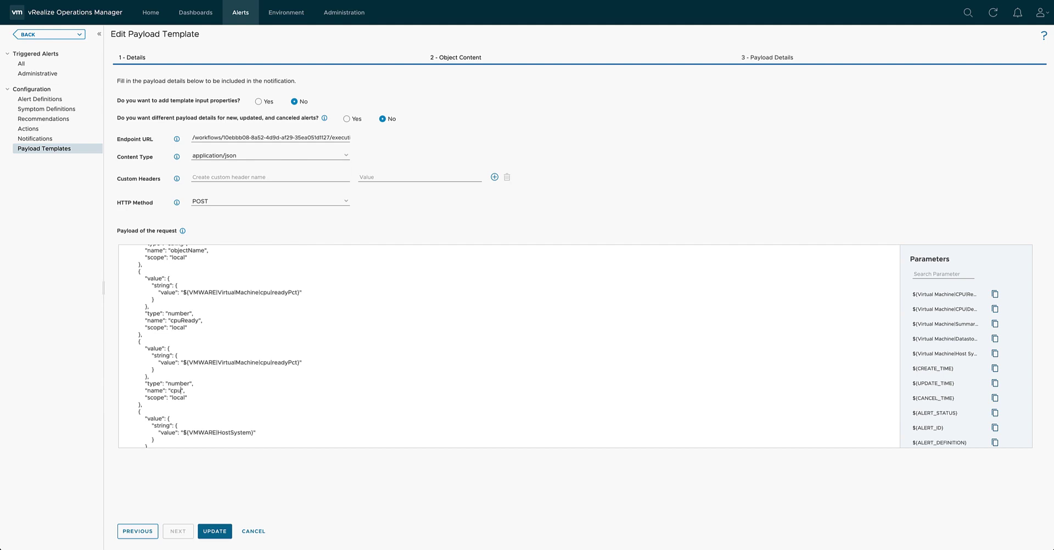
text(d)
drag(183, 362, 299, 362)
key(BackSpace)
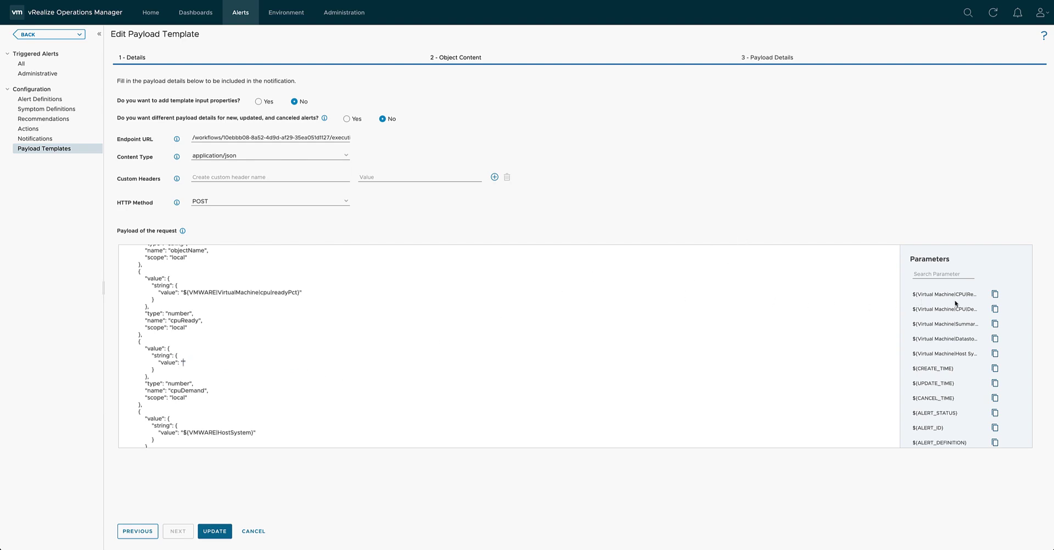
click(995, 310)
key(ctrl+v)
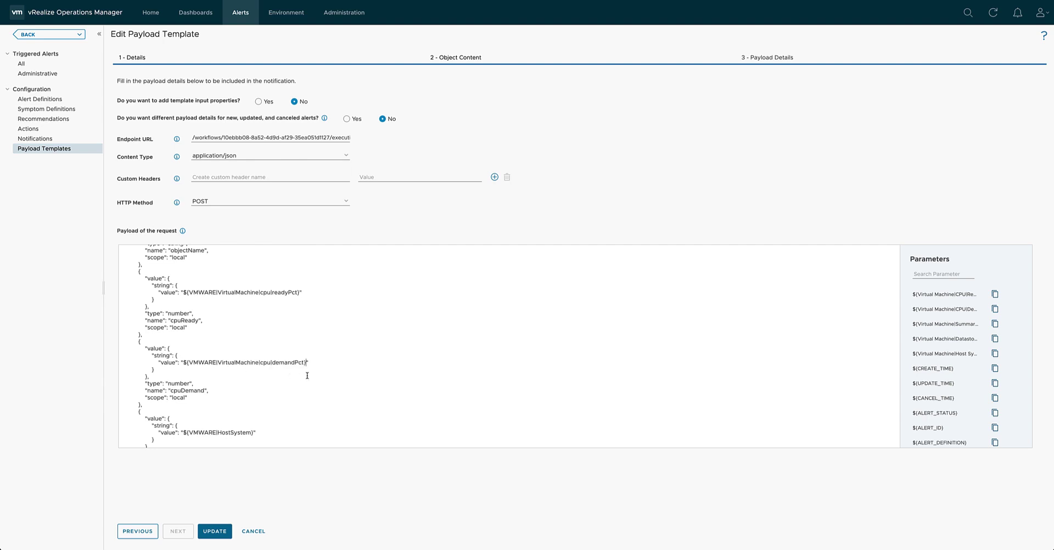
click(219, 530)
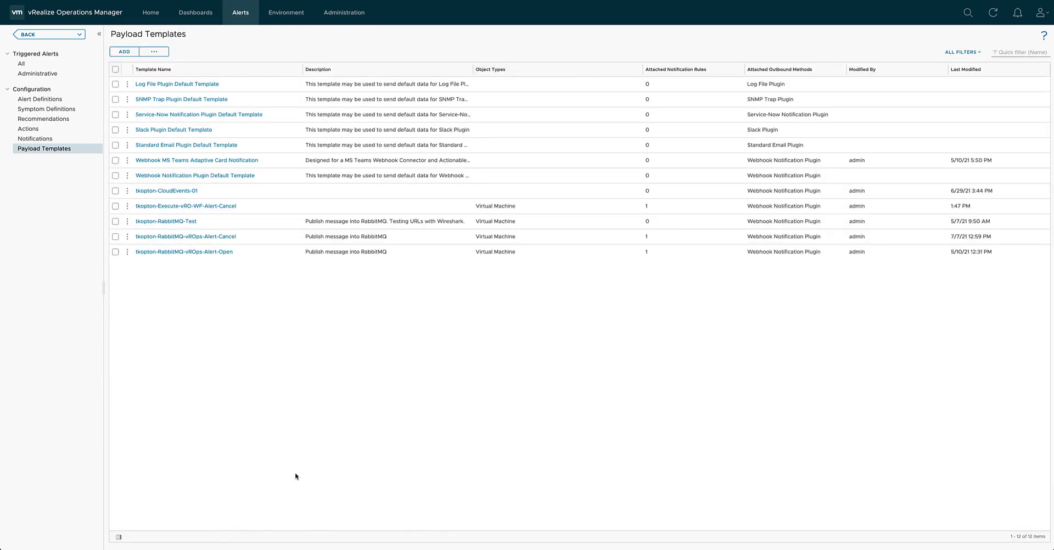
Open the Alert-Cancelled-start-vRO-WF notification rule for editing
click(35, 138)
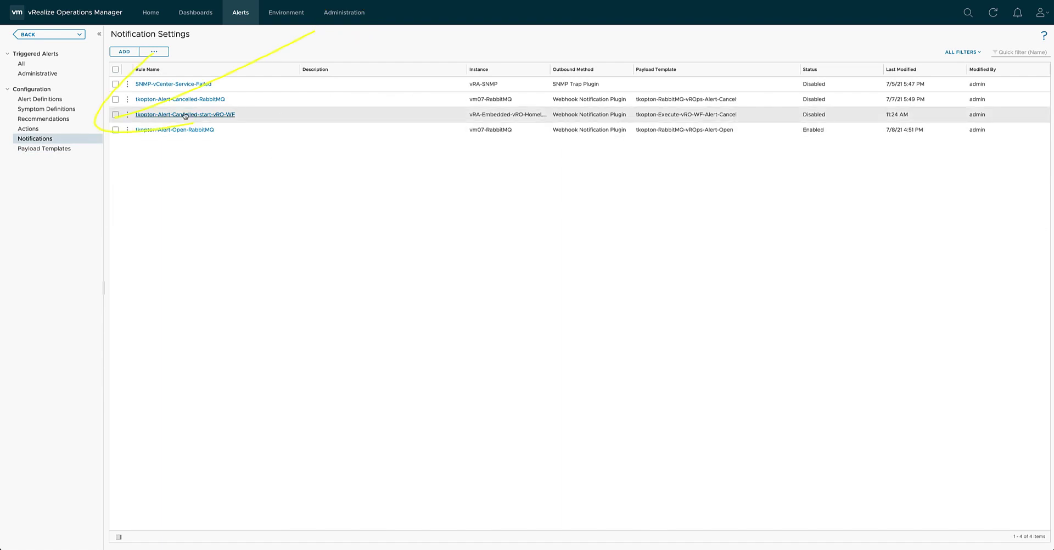
click(128, 115)
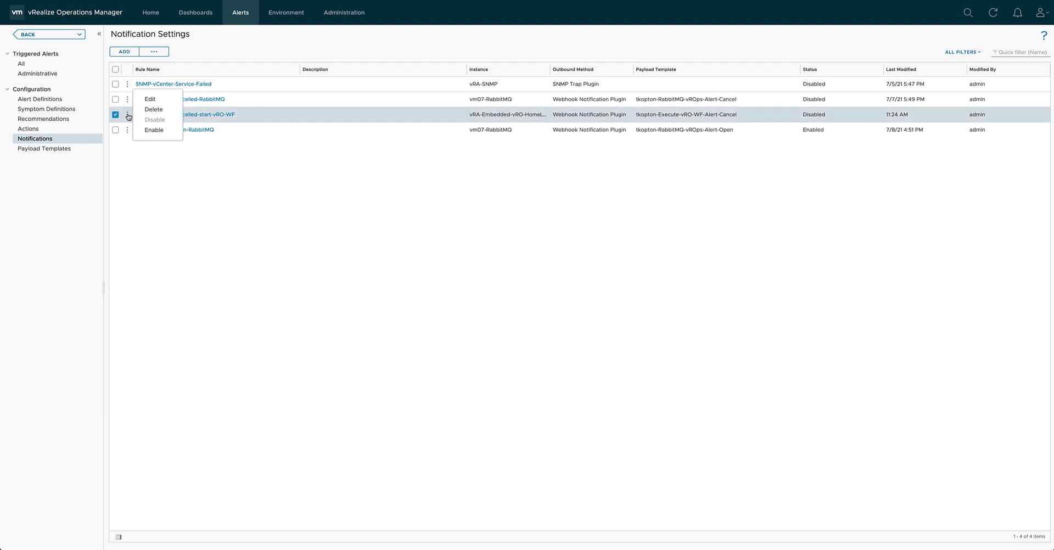
click(164, 100)
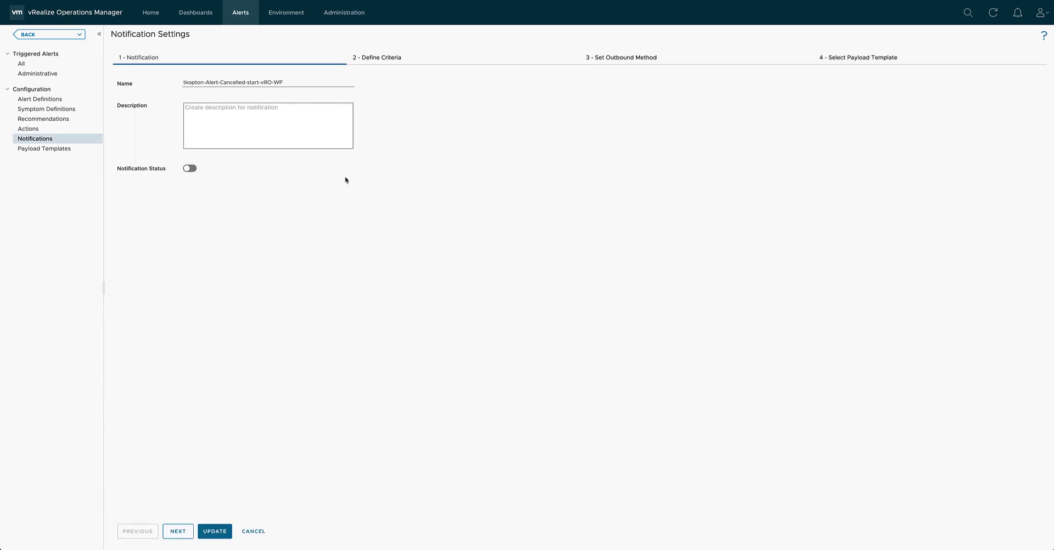
Examine the notification rule's criteria and the object scope options available for it
click(378, 61)
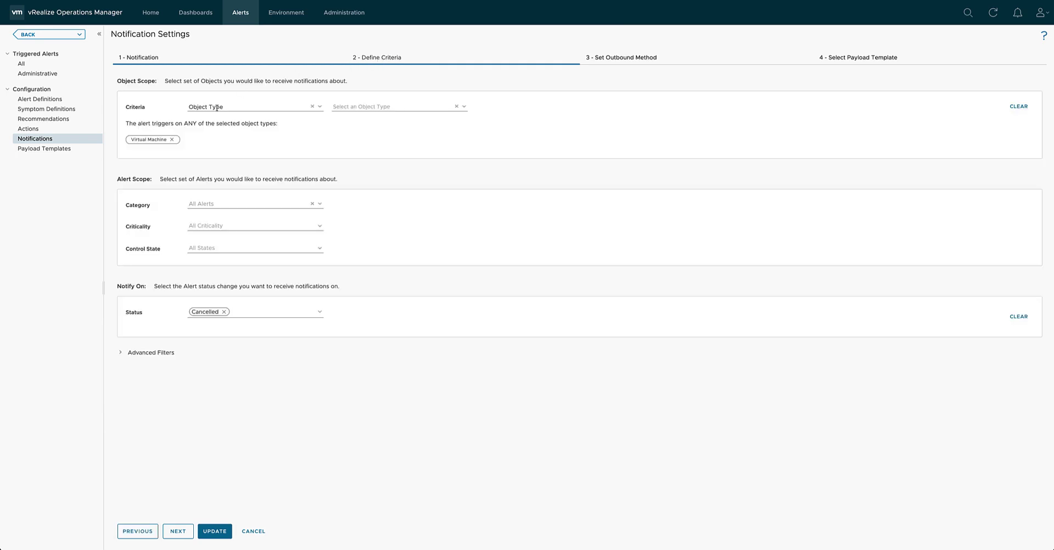
click(321, 108)
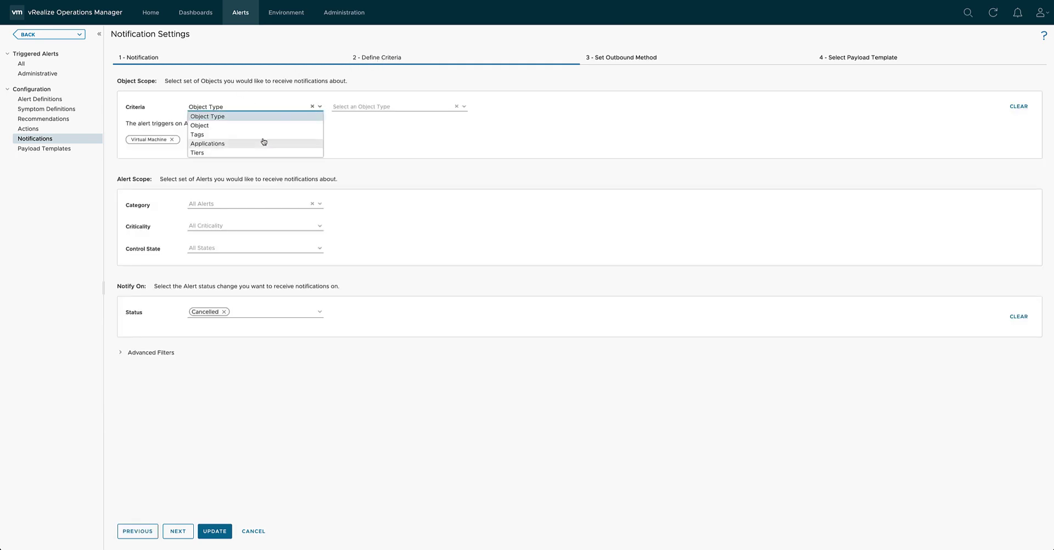
click(271, 104)
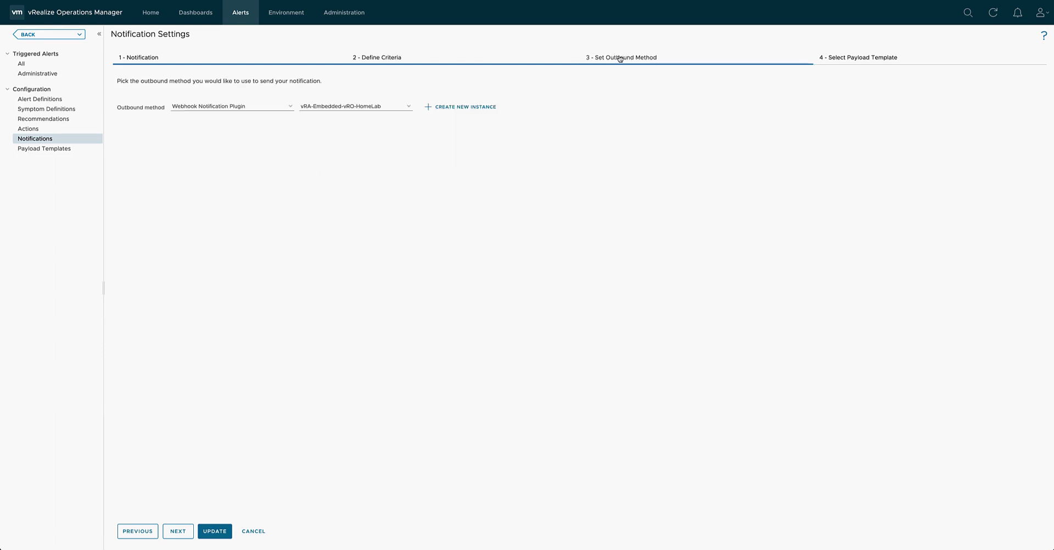
Choose Webhook Notification Plugin as the notification rule's outbound method, with the vRA-Embedded-vRO-HomeLab instance
click(238, 109)
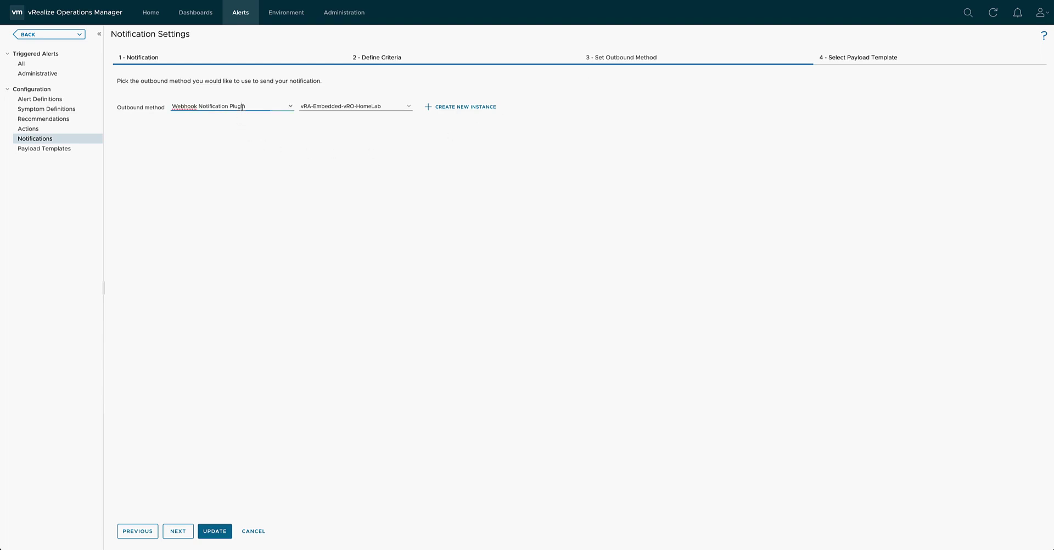
click(291, 108)
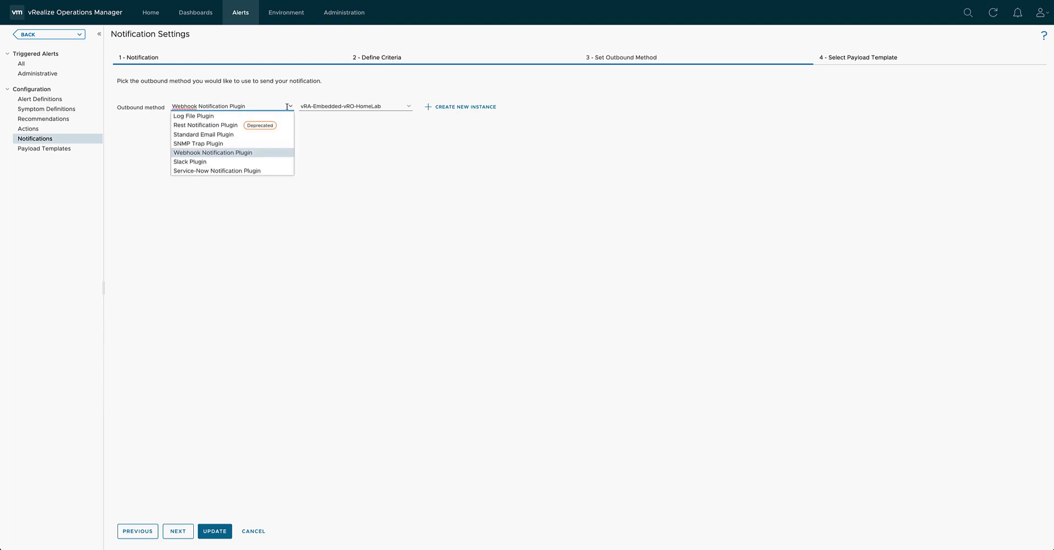
click(240, 154)
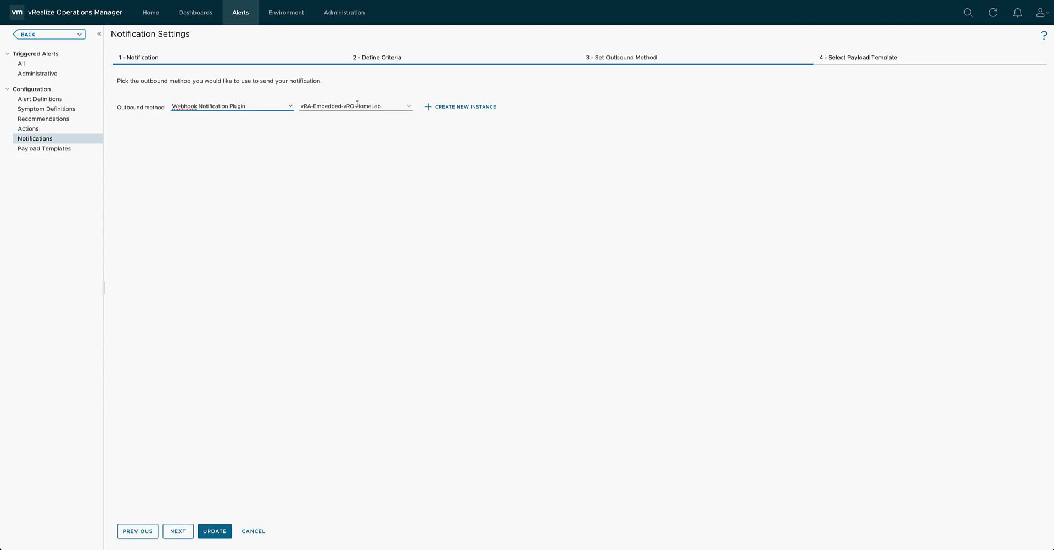
Review the notification rule's vRA-Embedded-vRO-HomeLab instance and its Execute-vRO-WF-Alert-Cancel payload template details, and leave the rule without updating it
click(409, 107)
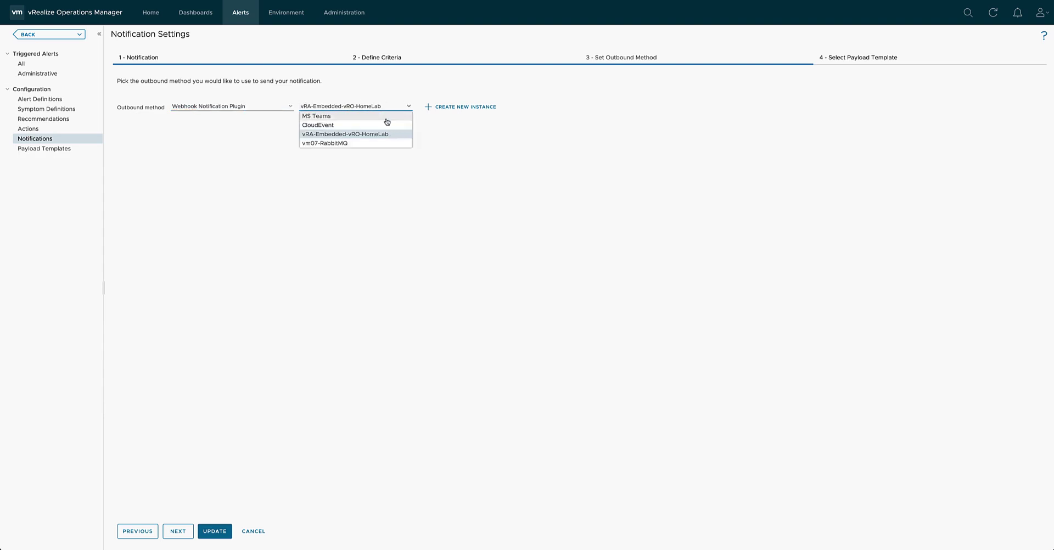
click(382, 137)
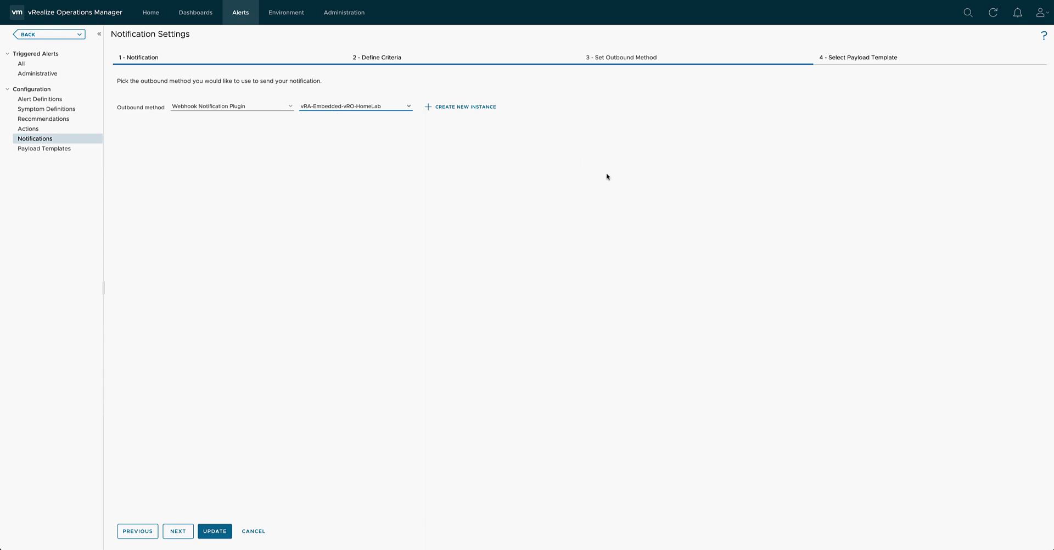
click(832, 64)
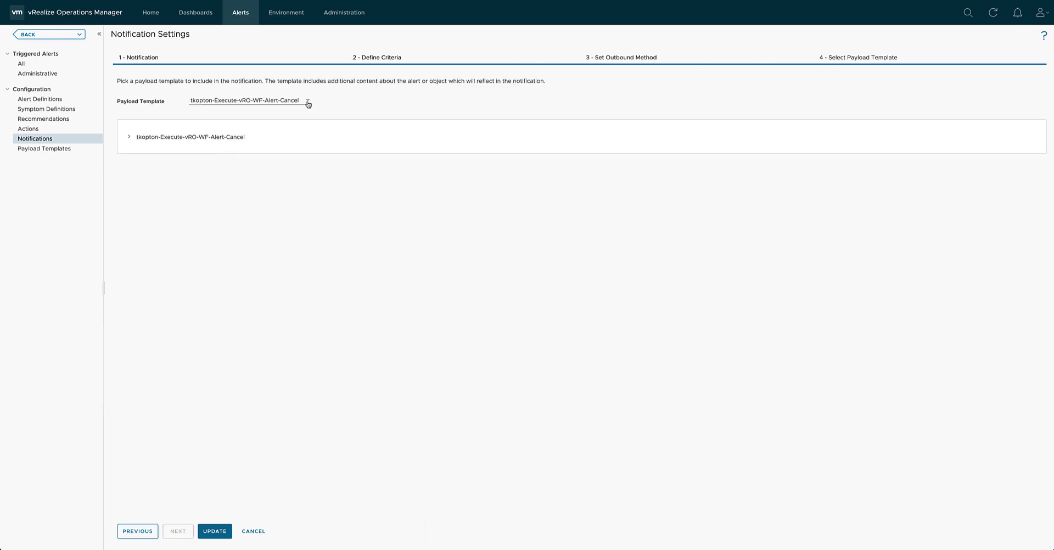
click(308, 103)
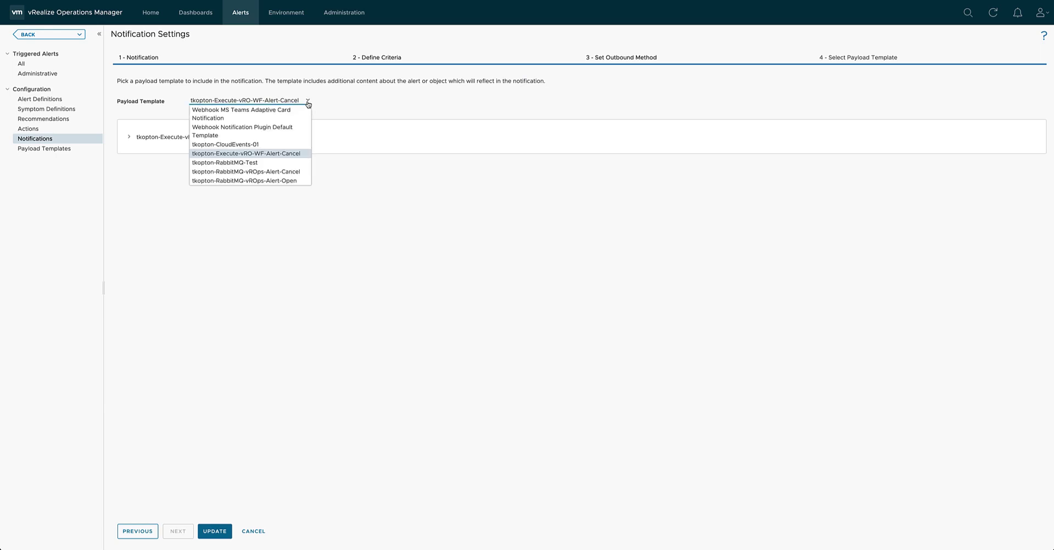
click(308, 103)
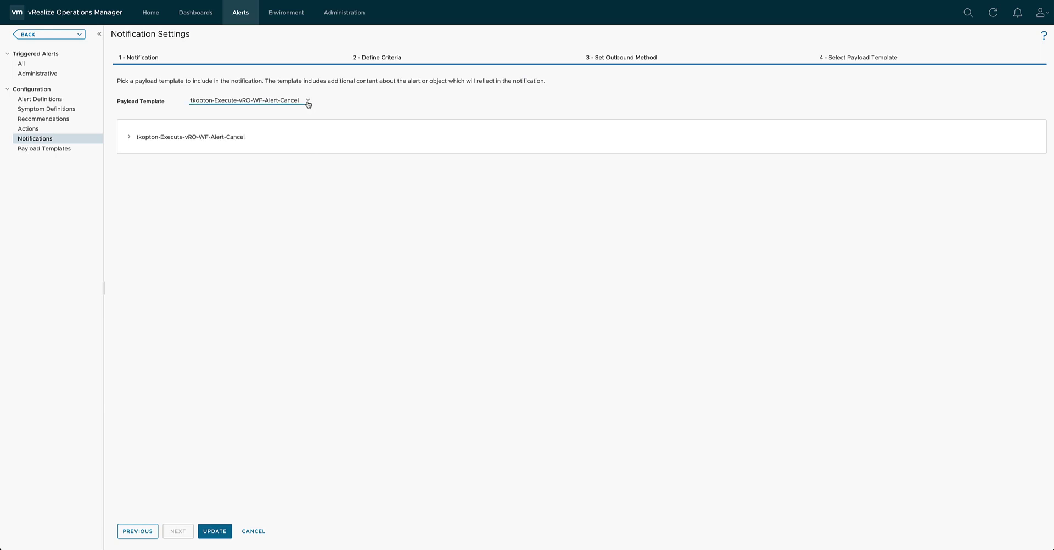
click(128, 137)
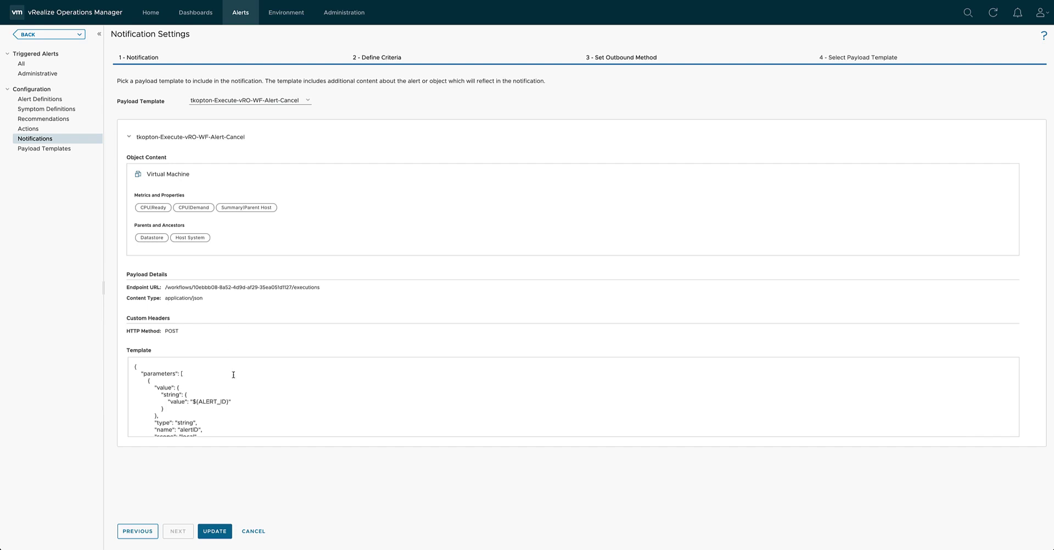
scroll(233, 384, down, 5)
scroll(233, 379, up, 5)
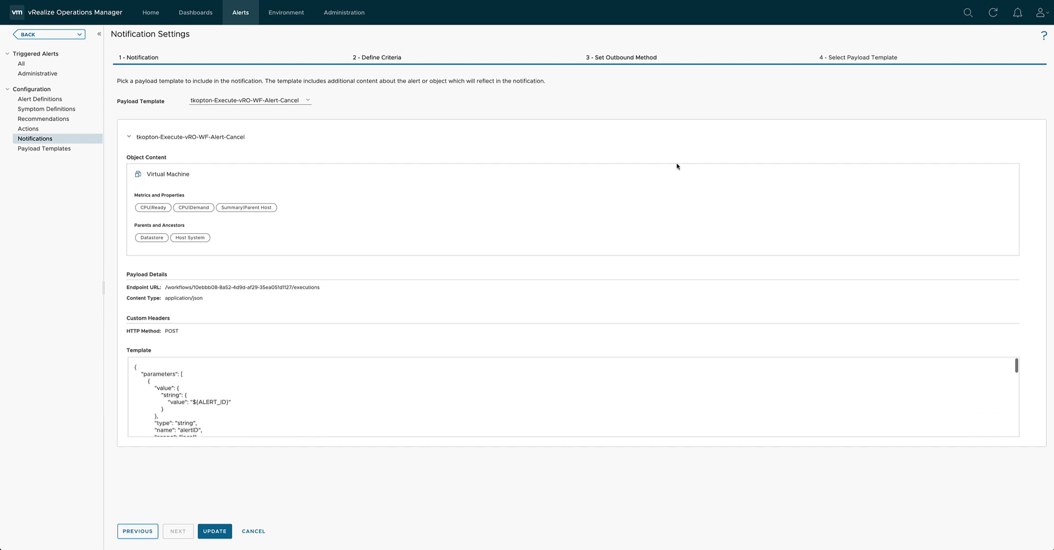
click(253, 531)
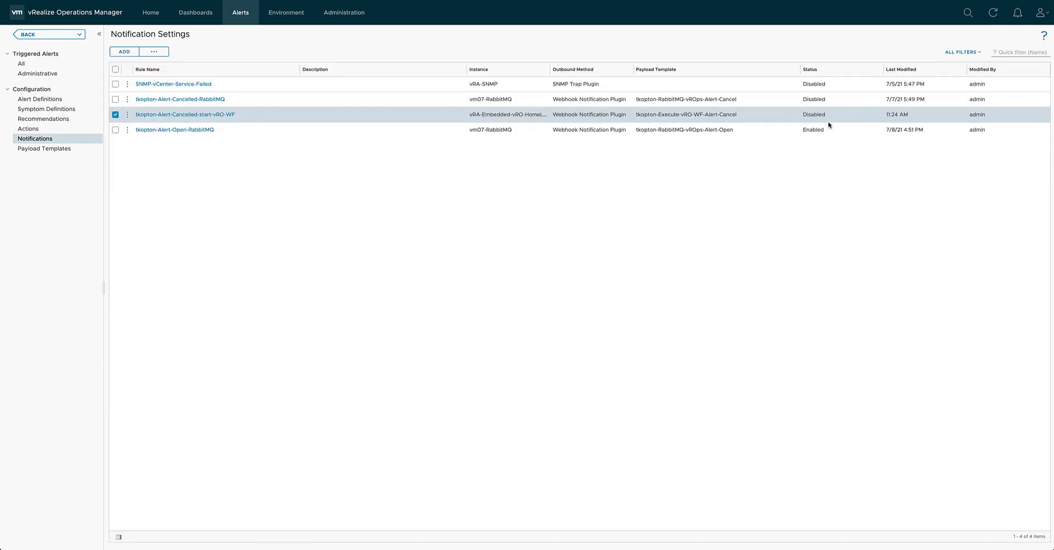
Enable the Alert-Cancelled-start-vRO-WF notification rule
click(127, 115)
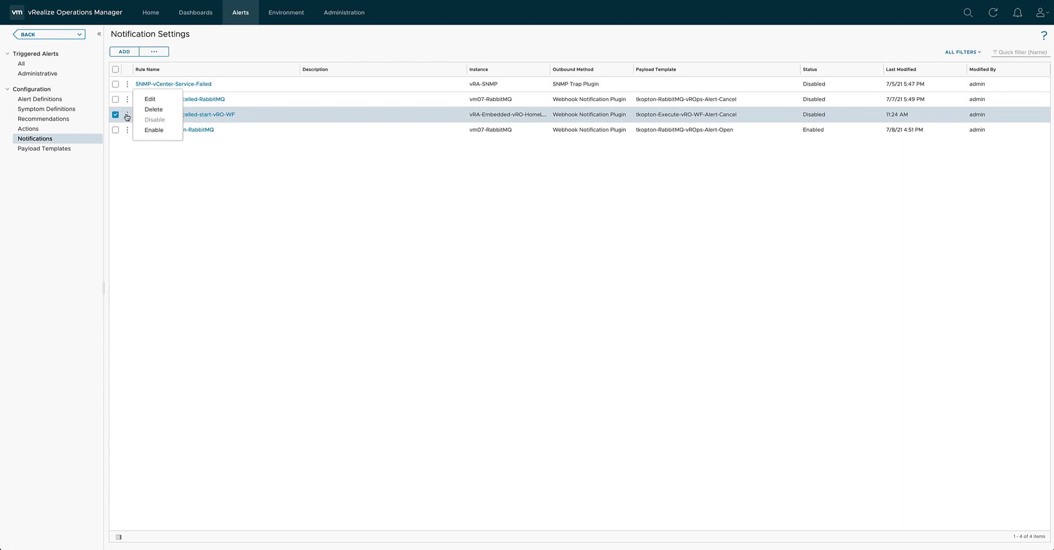
click(155, 130)
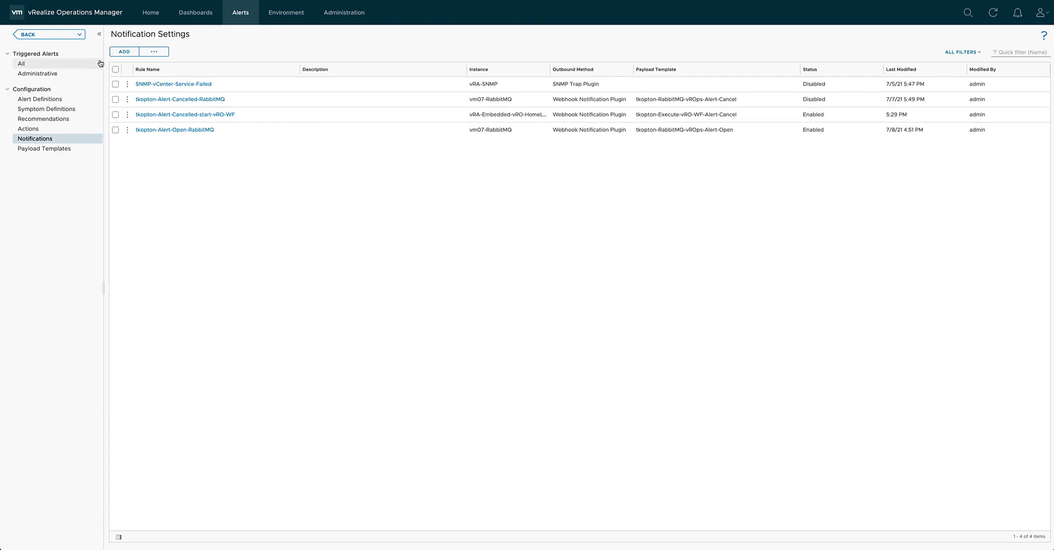
Cancel the first four active alerts in the Virtual Machine group of all triggered alerts
click(74, 68)
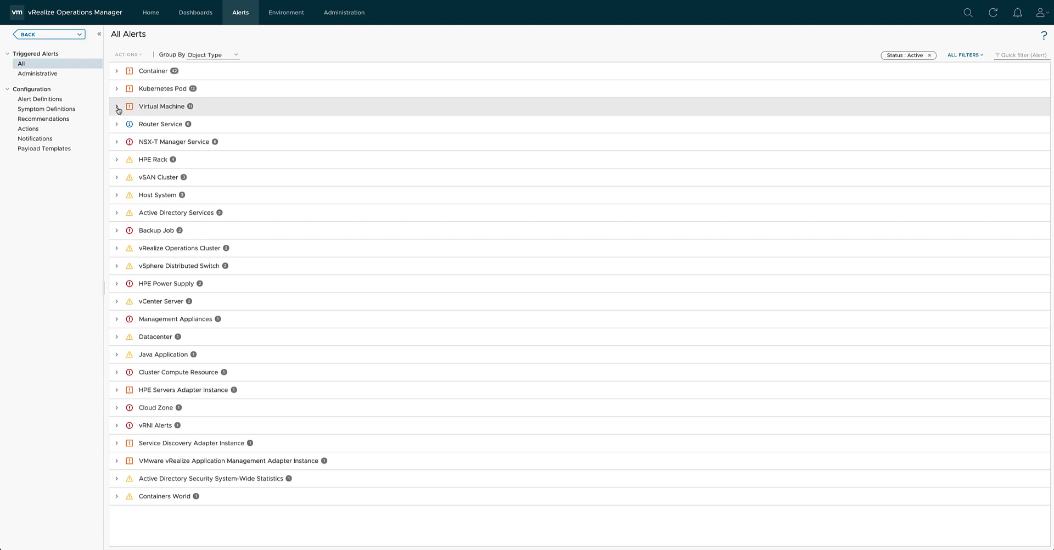
click(117, 107)
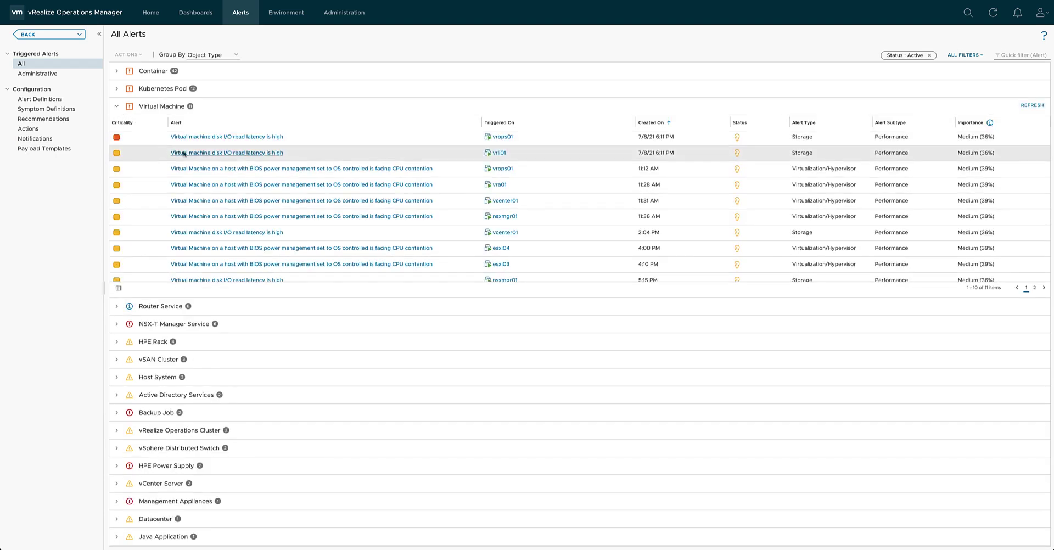
click(337, 140)
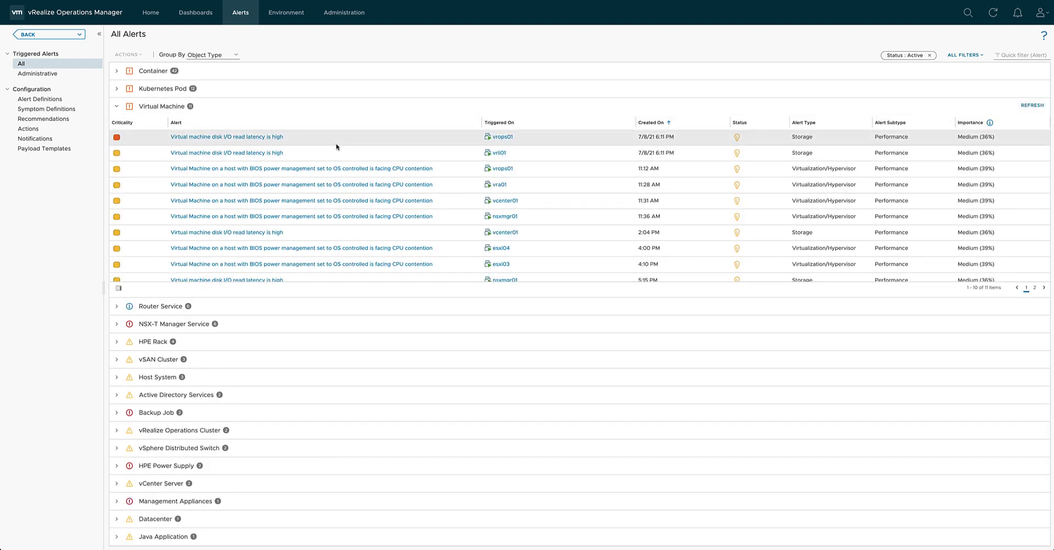
shift+click(450, 187)
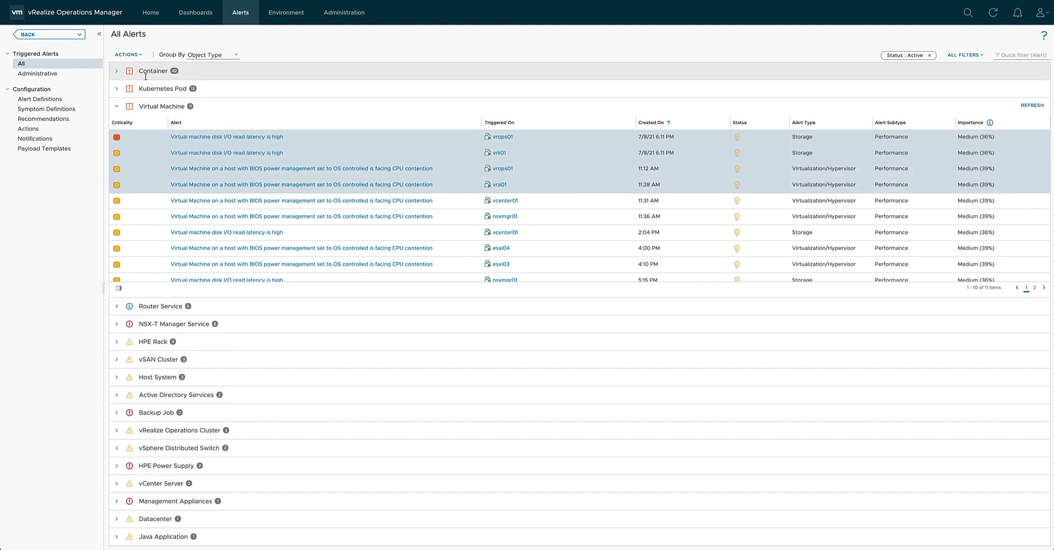
click(139, 57)
click(142, 70)
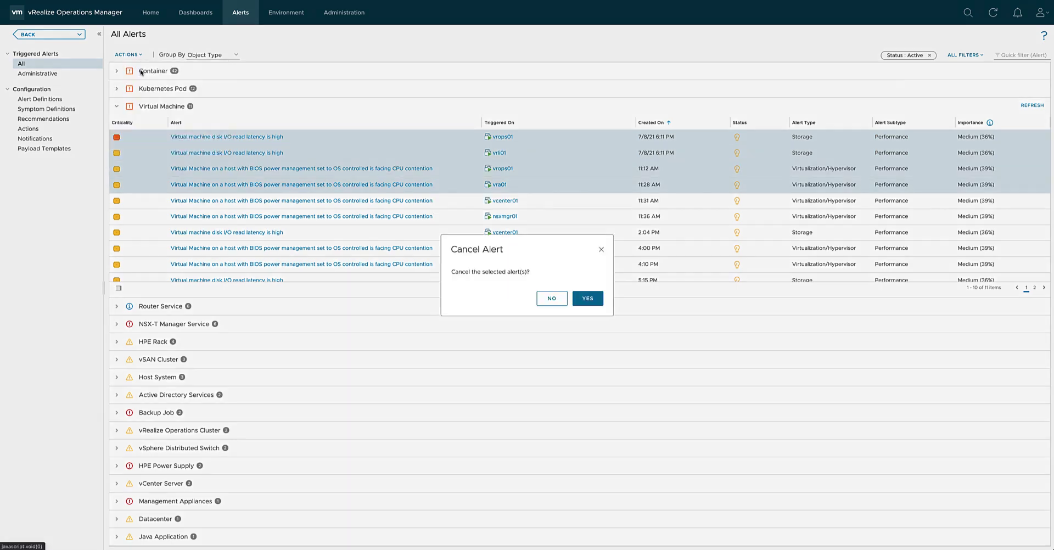
click(588, 298)
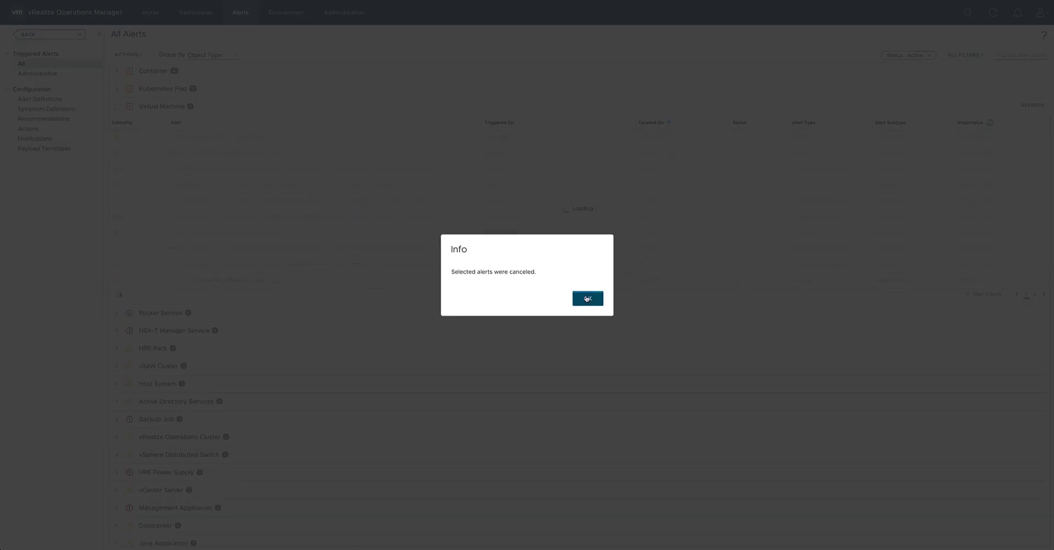
click(588, 298)
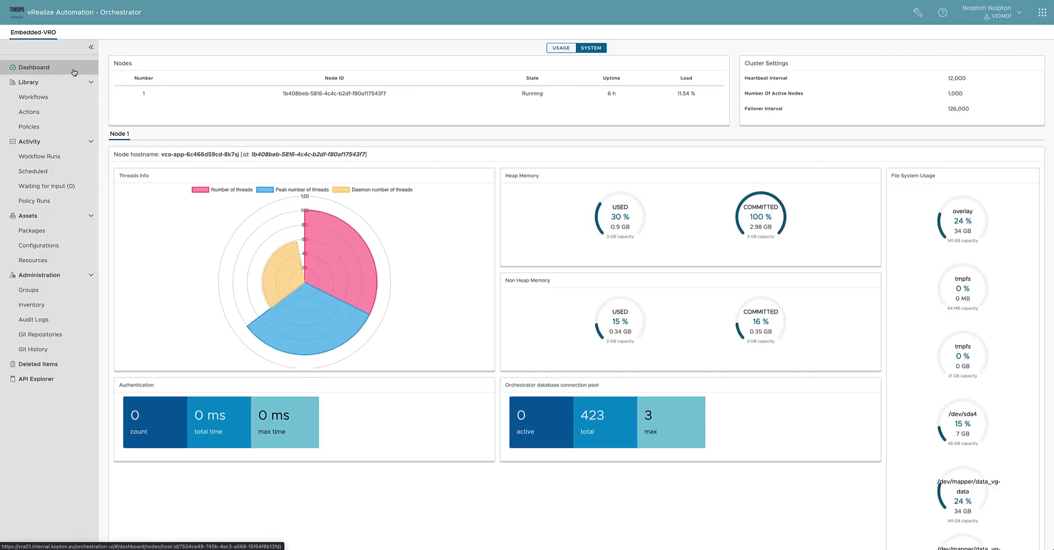
Switch to vRealize Automation Orchestrator and examine the variables of the first listed CancelledVMAlert workflow run
click(57, 159)
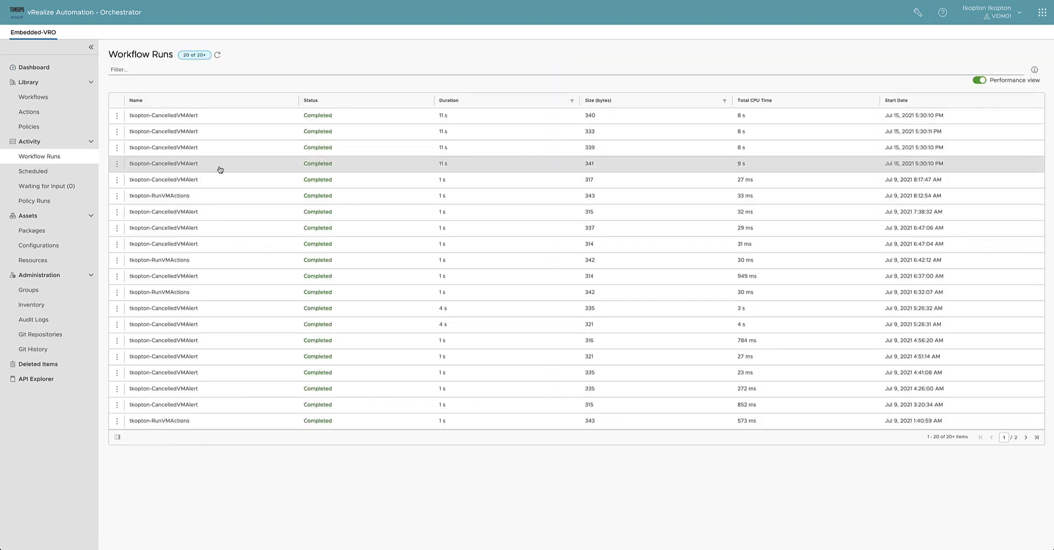
click(211, 115)
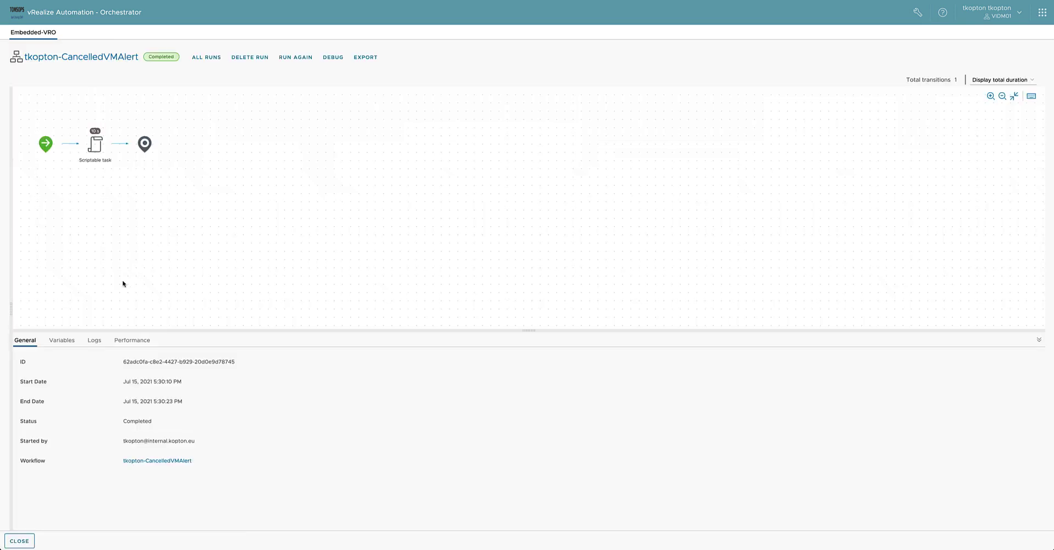
click(70, 343)
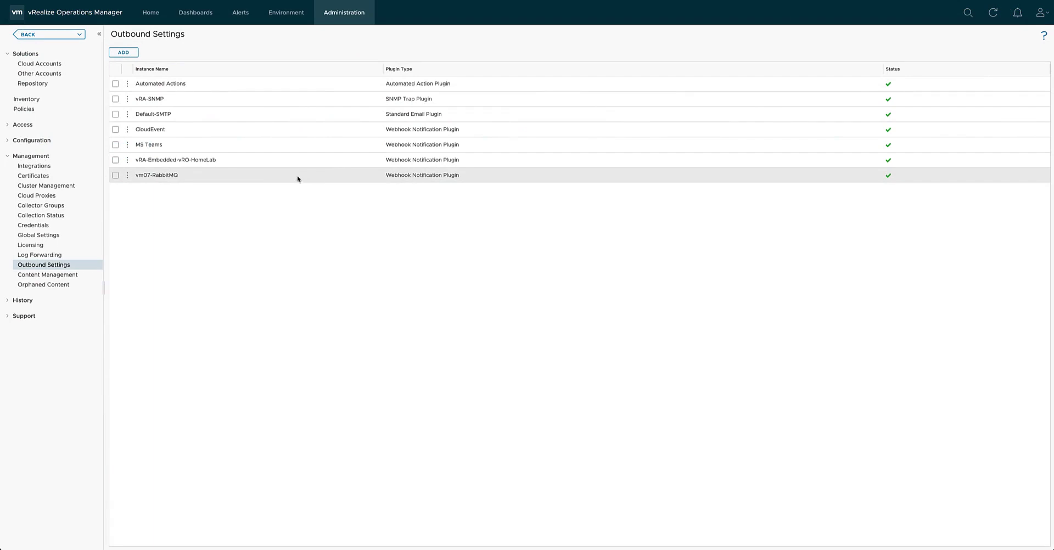
Open the vm07-RabbitMQ outbound instance in vRealize Operations Manager for editing, enter the account password, and test the connection
click(273, 179)
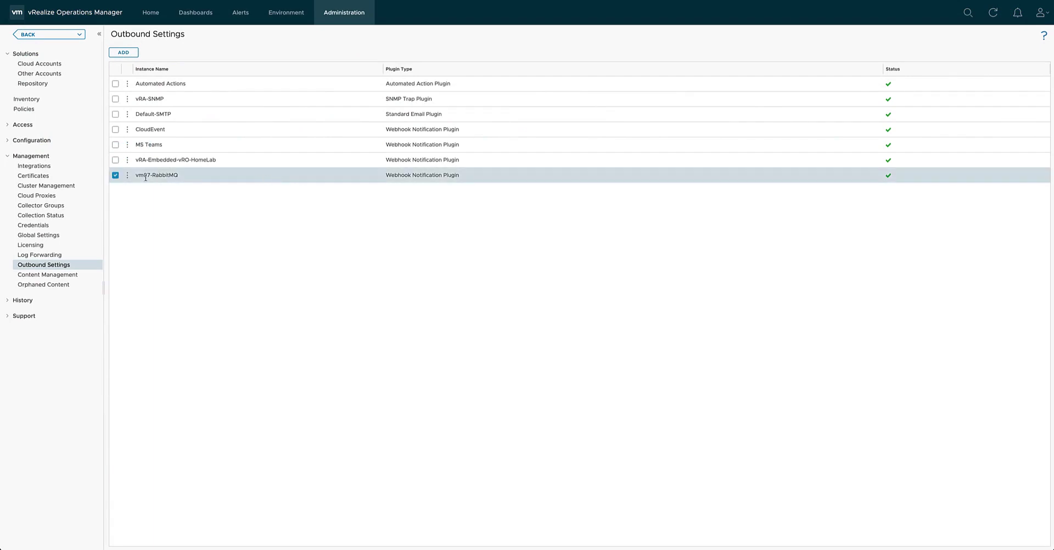
click(127, 175)
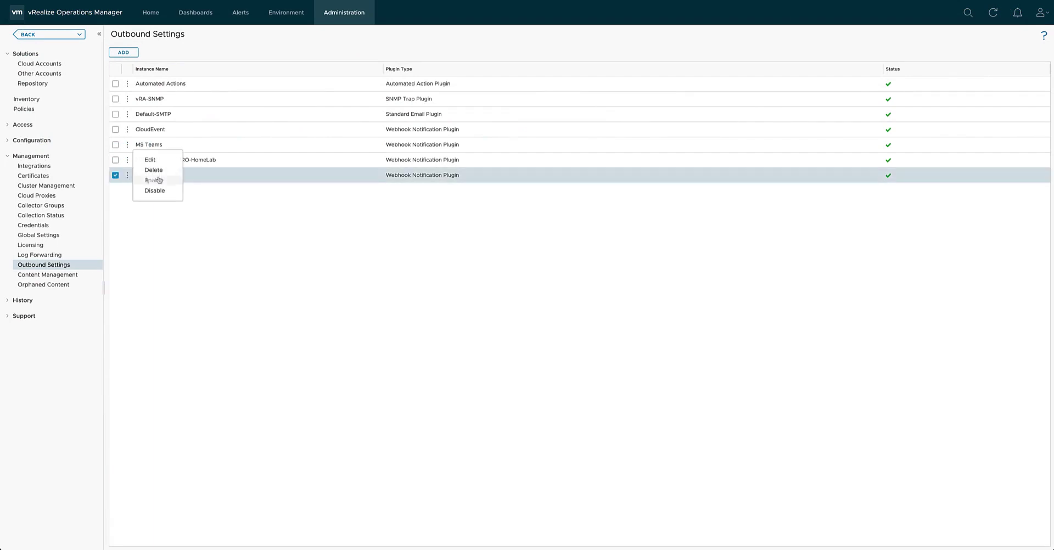
click(150, 160)
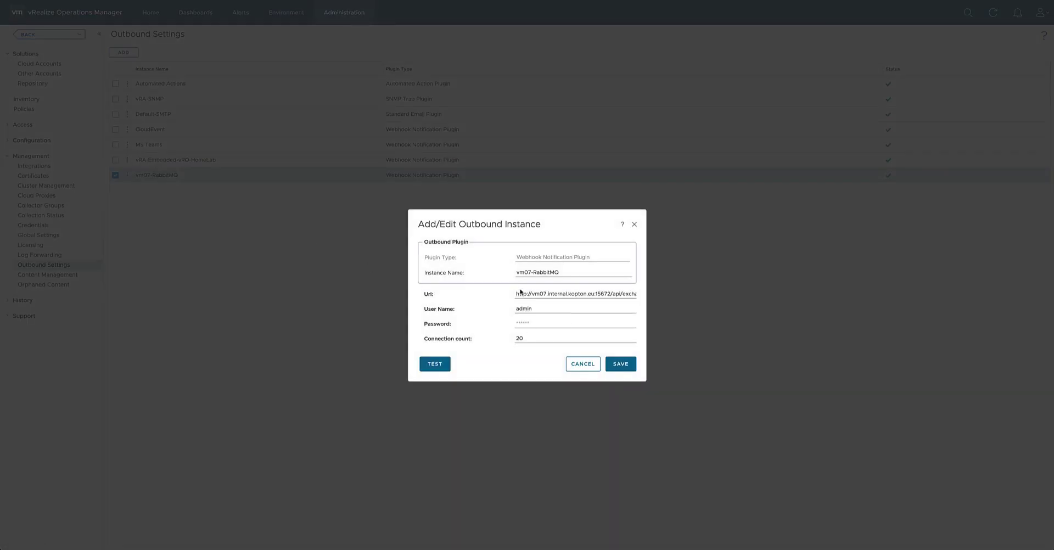
drag(519, 293, 652, 297)
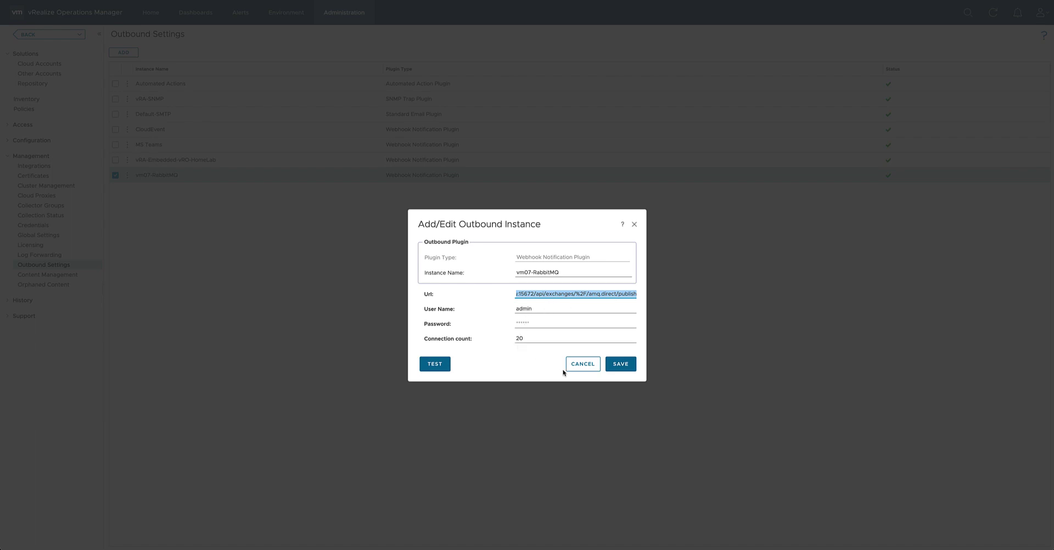
click(536, 323)
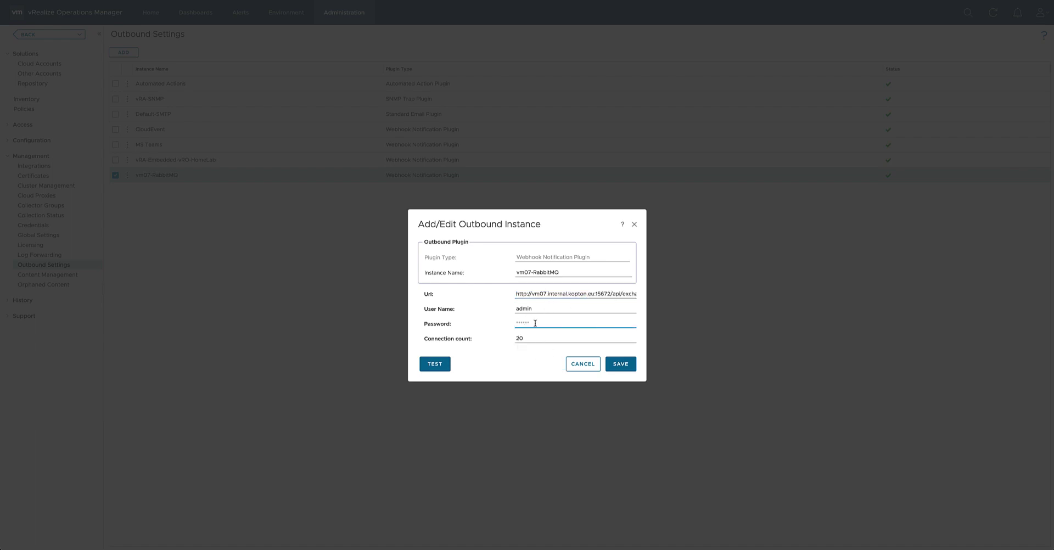
text(••••••••••)
click(437, 368)
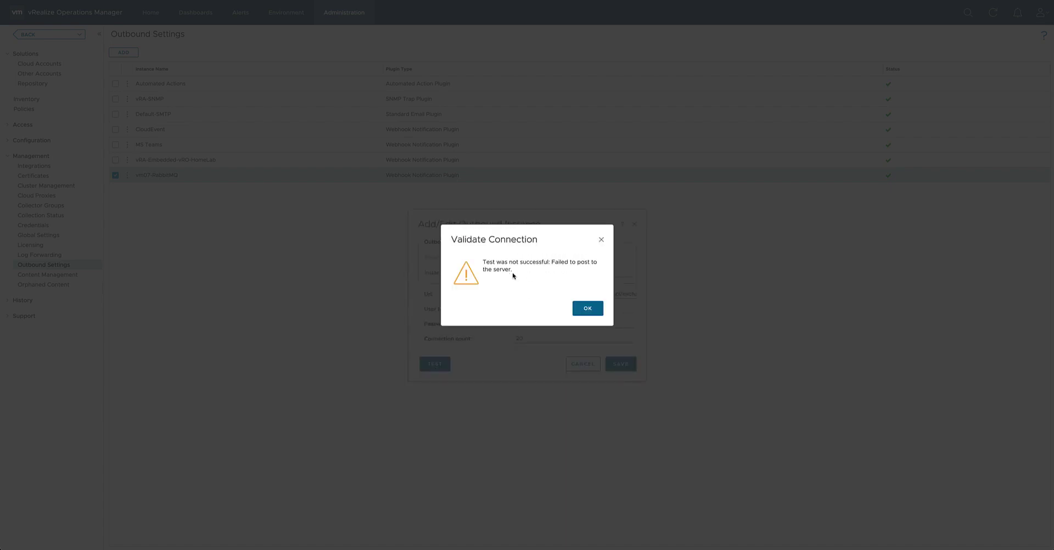
click(586, 308)
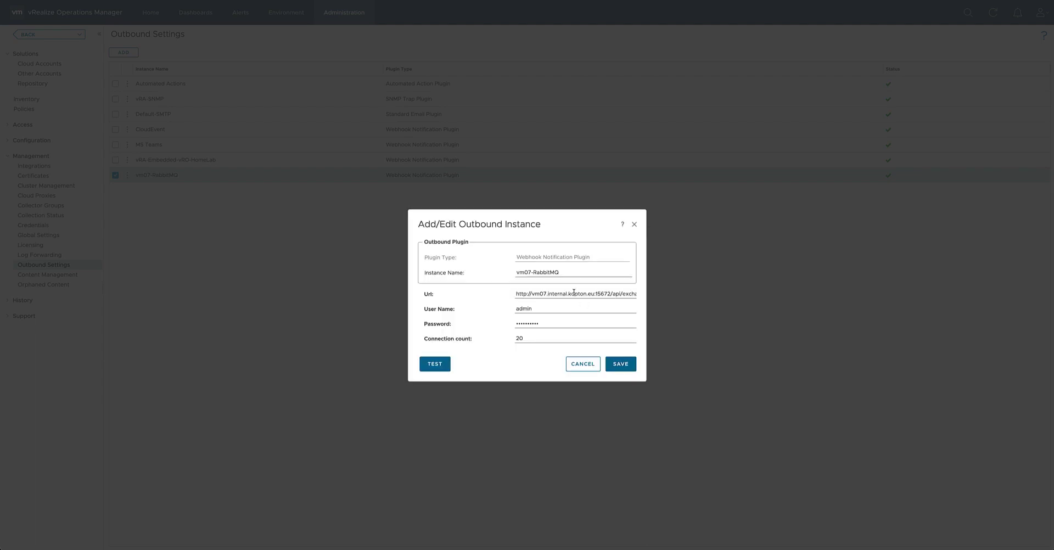
Review the publish endpoint in the instance's URL and save the vm07-RabbitMQ instance, choosing to proceed anyway
drag(574, 292, 641, 298)
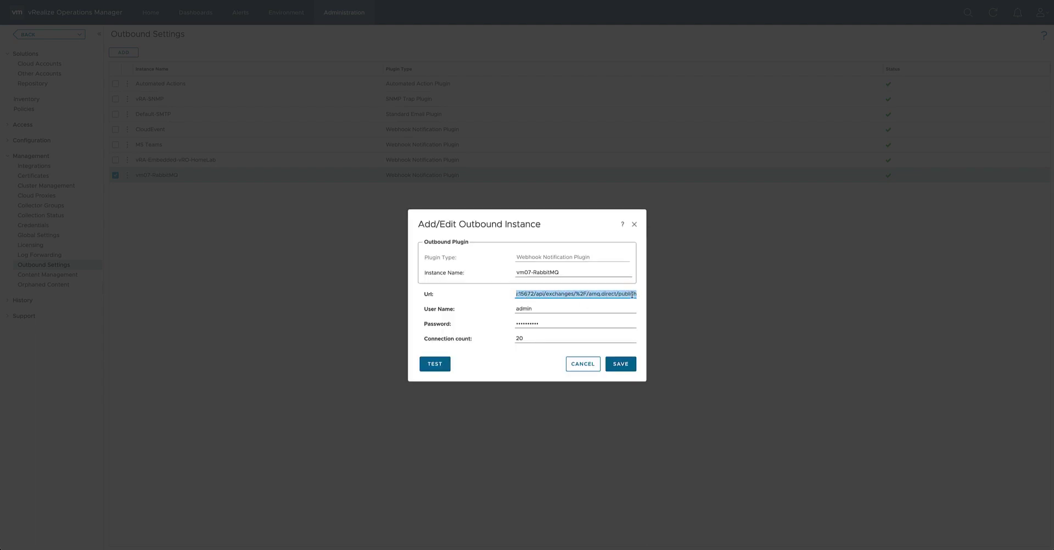
double_click(632, 295)
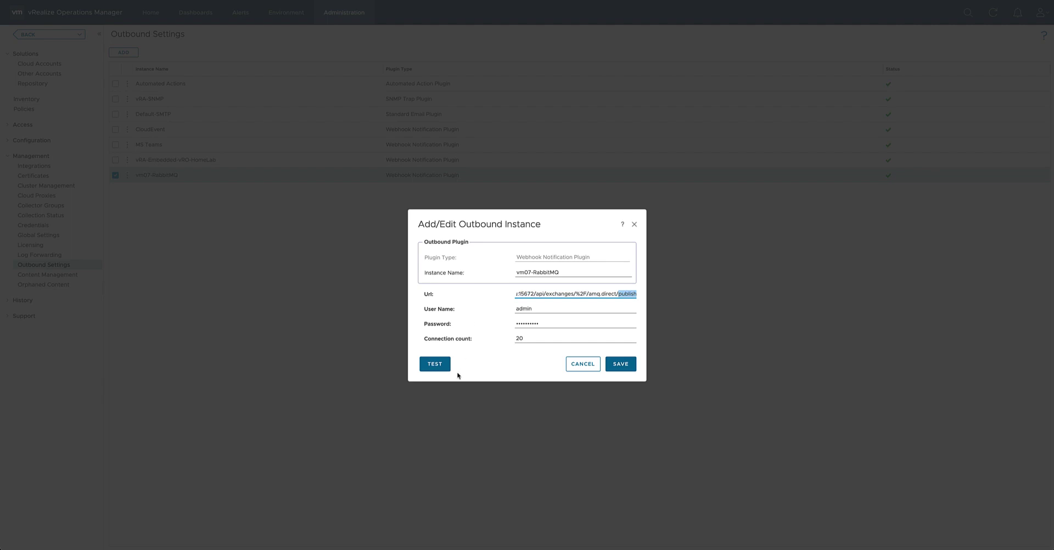
click(618, 365)
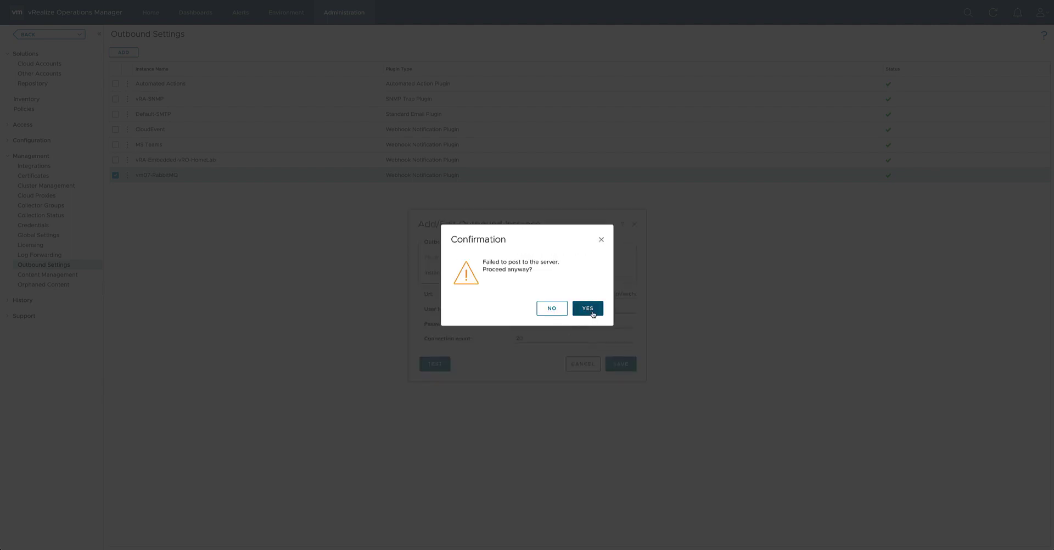
click(592, 310)
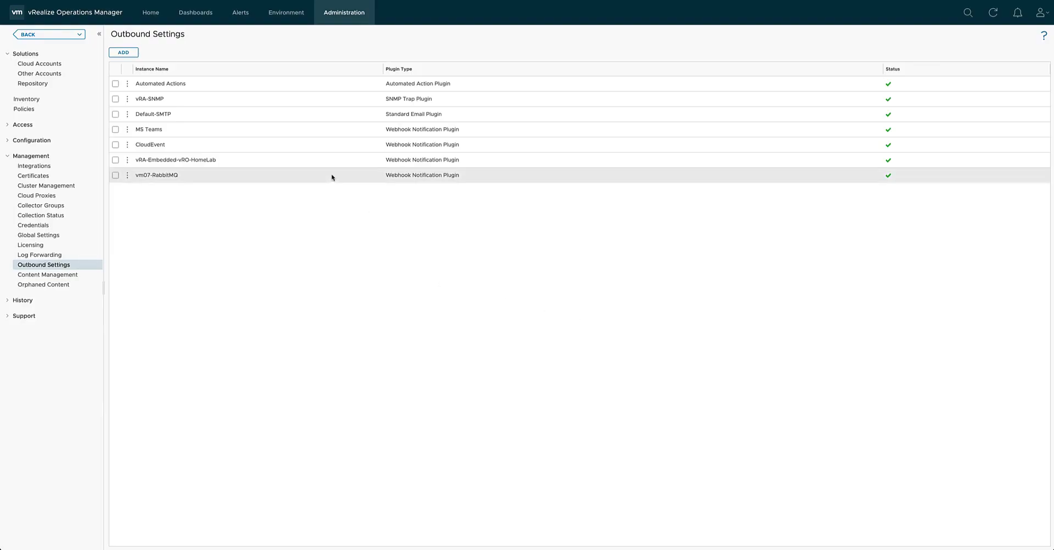
Open the payload template for RabbitMQ-vROps-Alert-Cancel for editing
click(241, 12)
click(79, 149)
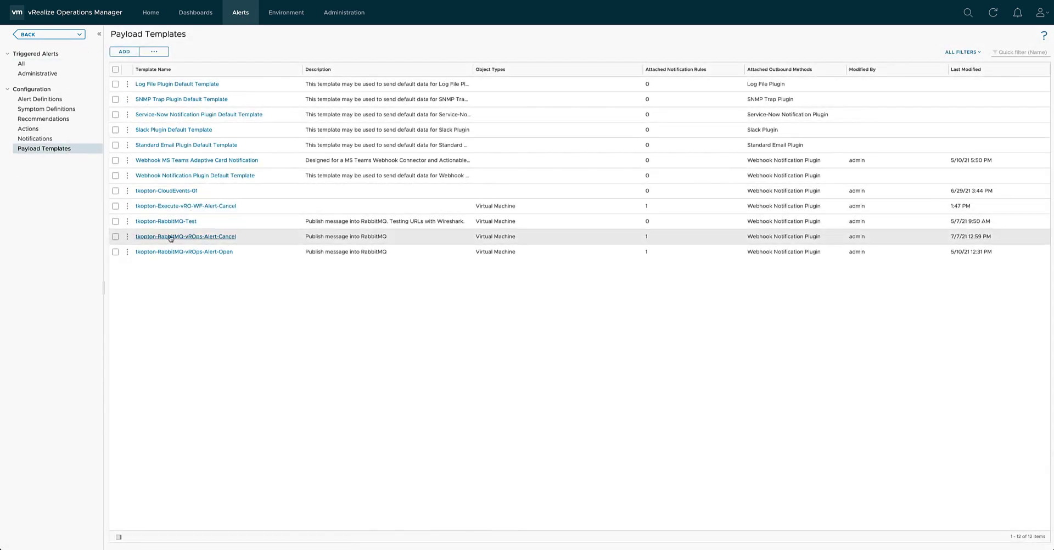
click(263, 255)
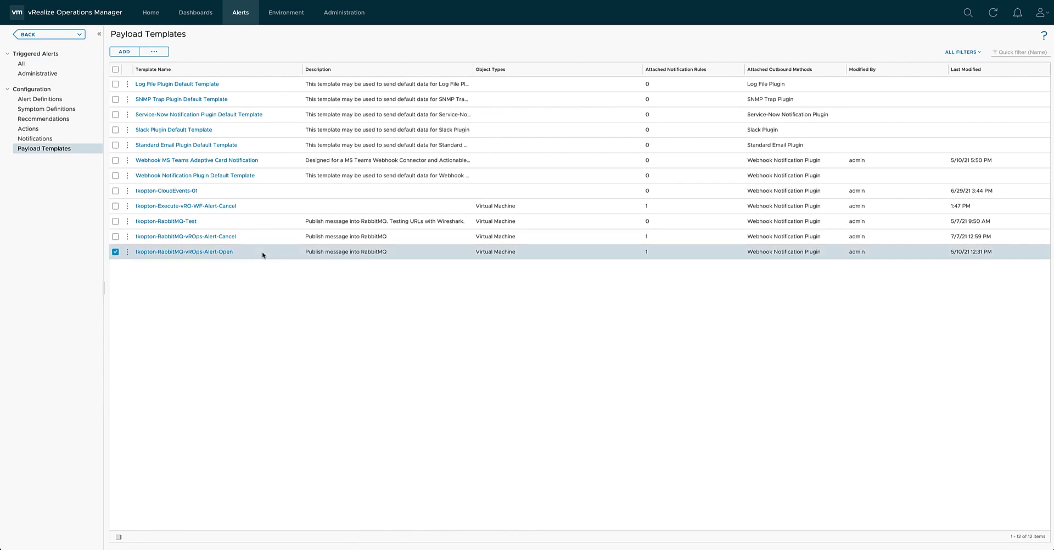
click(259, 239)
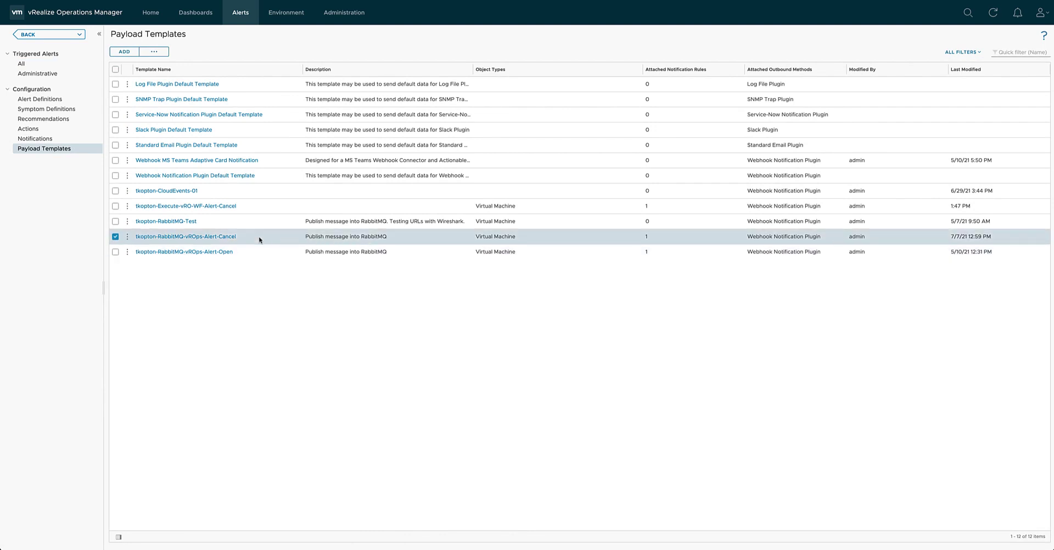
click(128, 239)
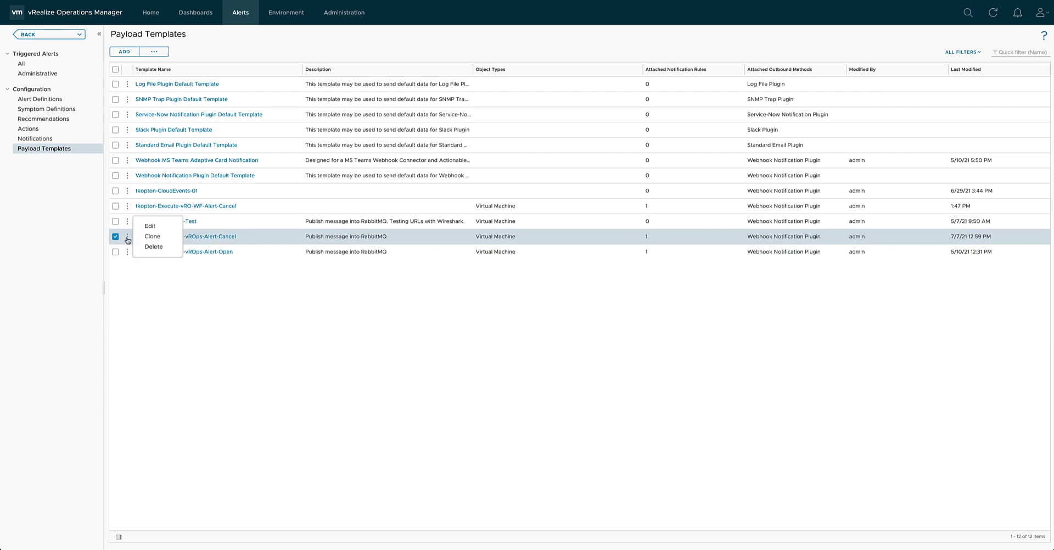
click(149, 228)
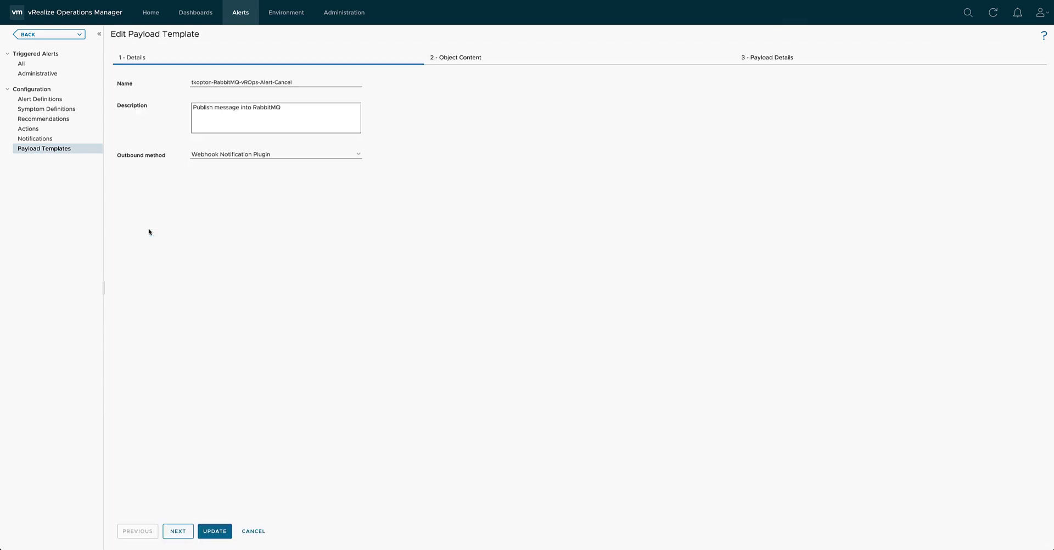
Review the template's object content, endpoint URL and request payload parameters, and leave the editor without updating
click(470, 59)
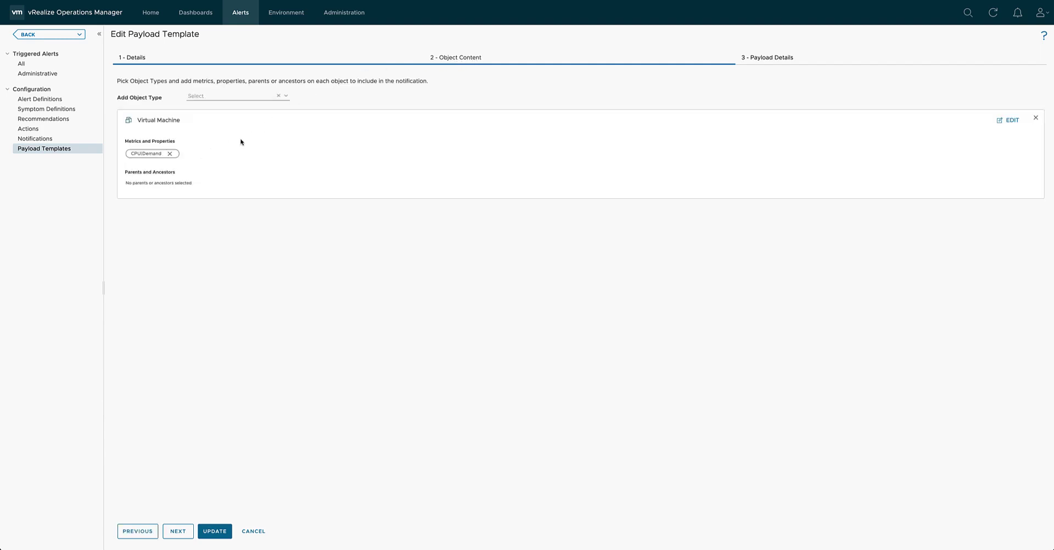
click(787, 59)
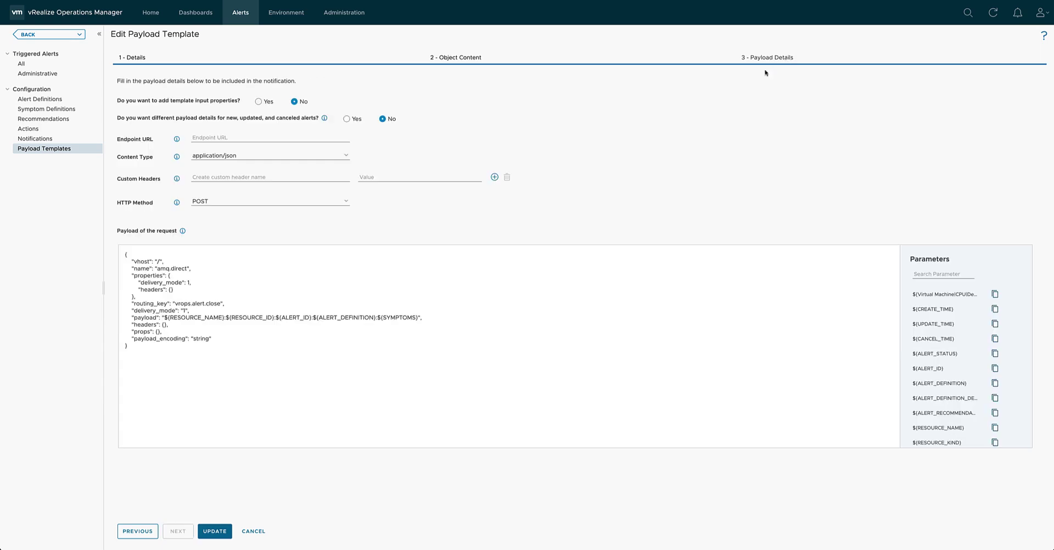
click(203, 136)
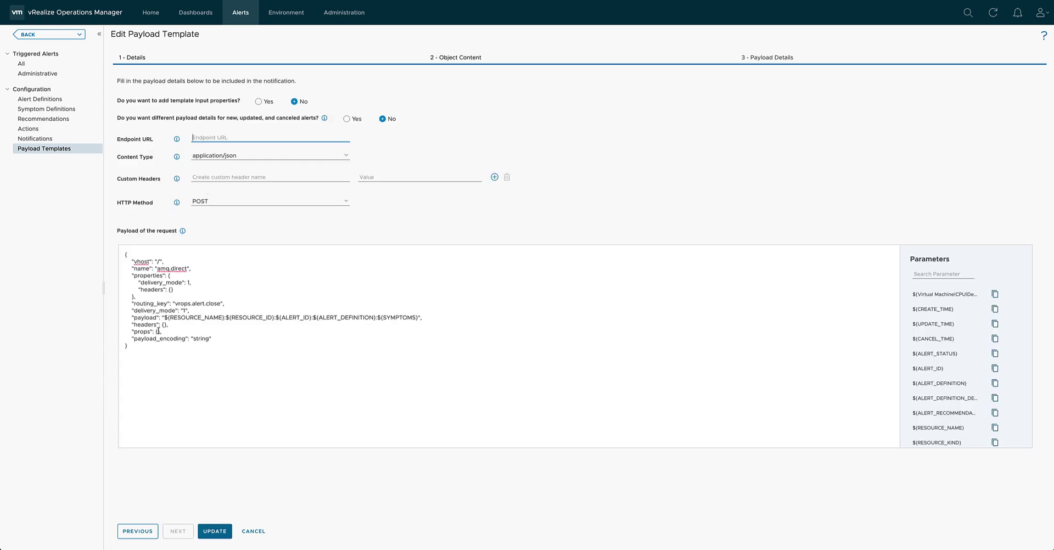
drag(166, 318, 420, 321)
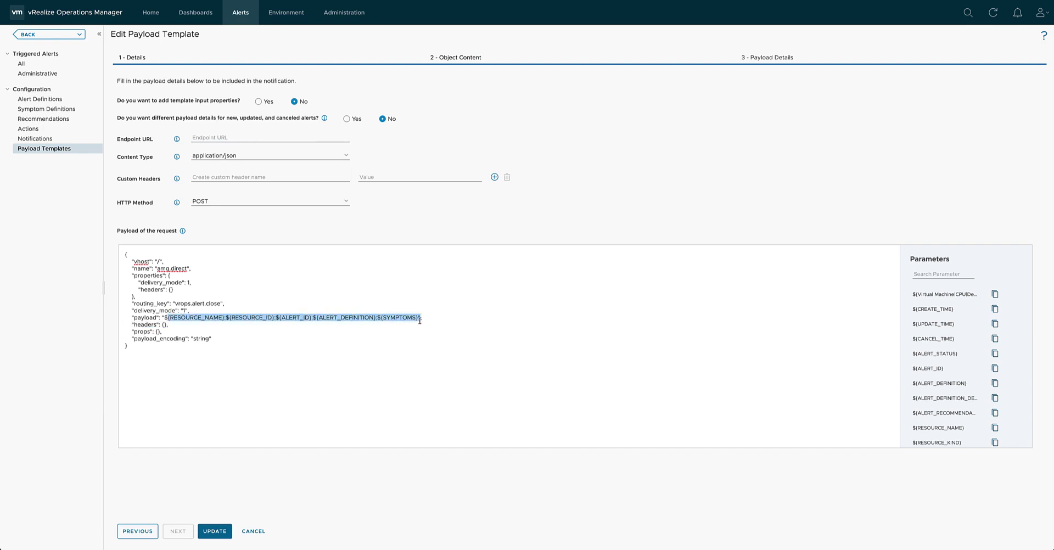
click(254, 532)
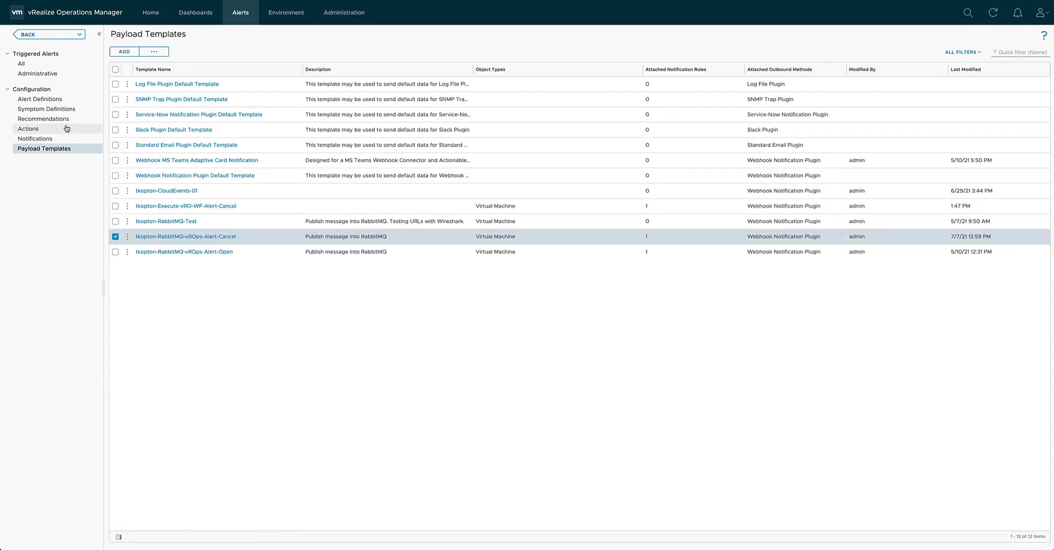
Open the Alert-Cancelled-RabbitMQ notification rule and review its criteria and outbound method
click(63, 142)
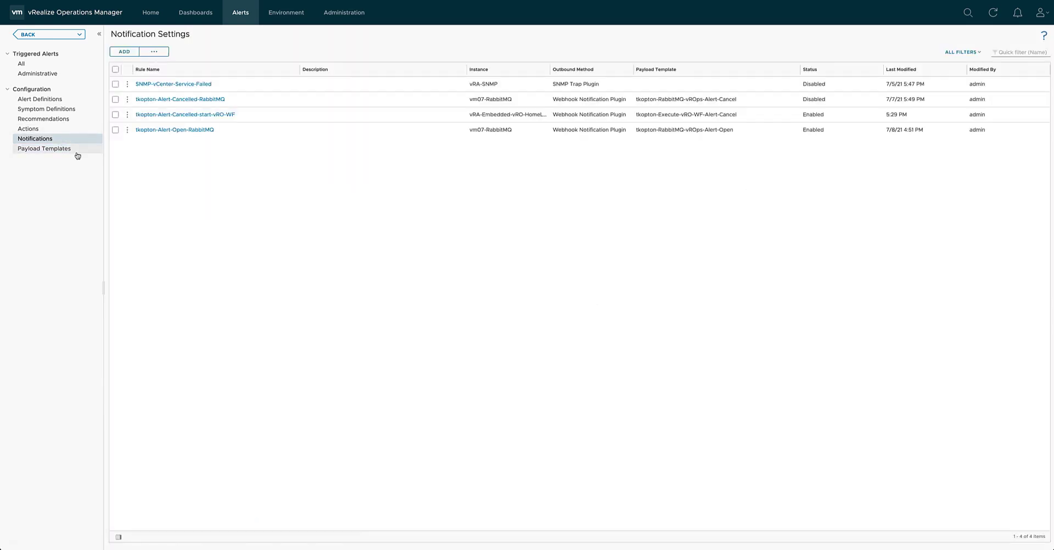
click(275, 101)
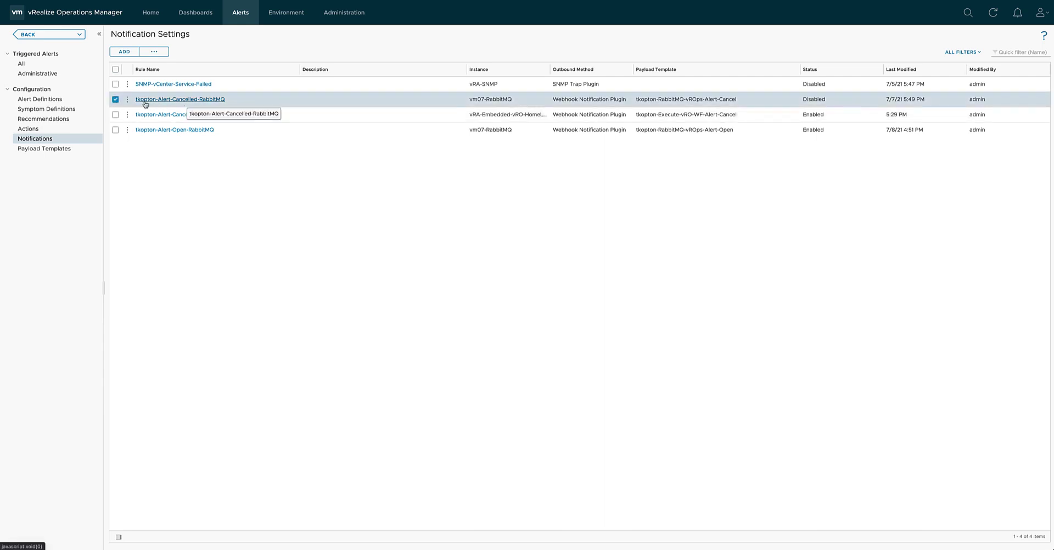
drag(181, 104, 150, 86)
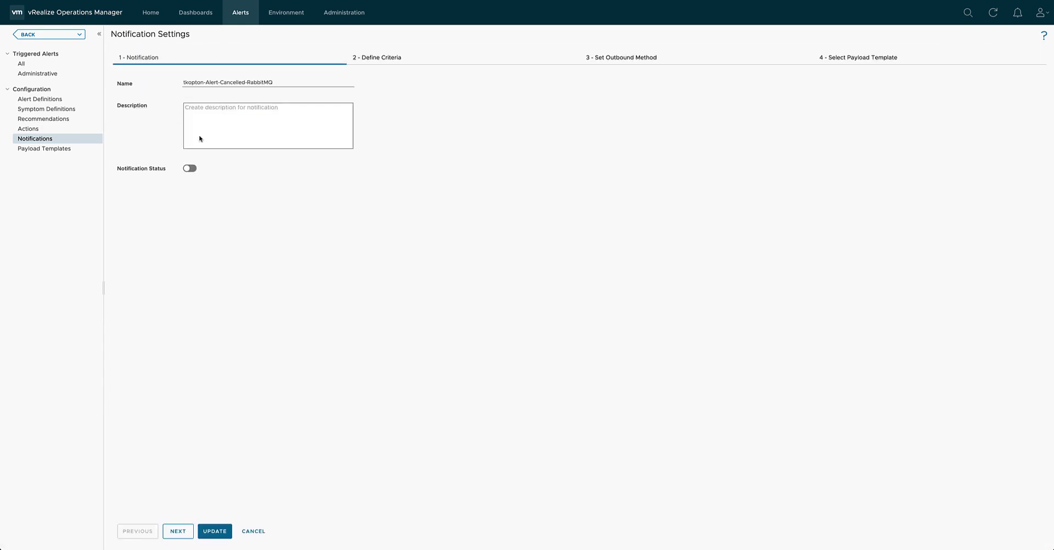
click(382, 63)
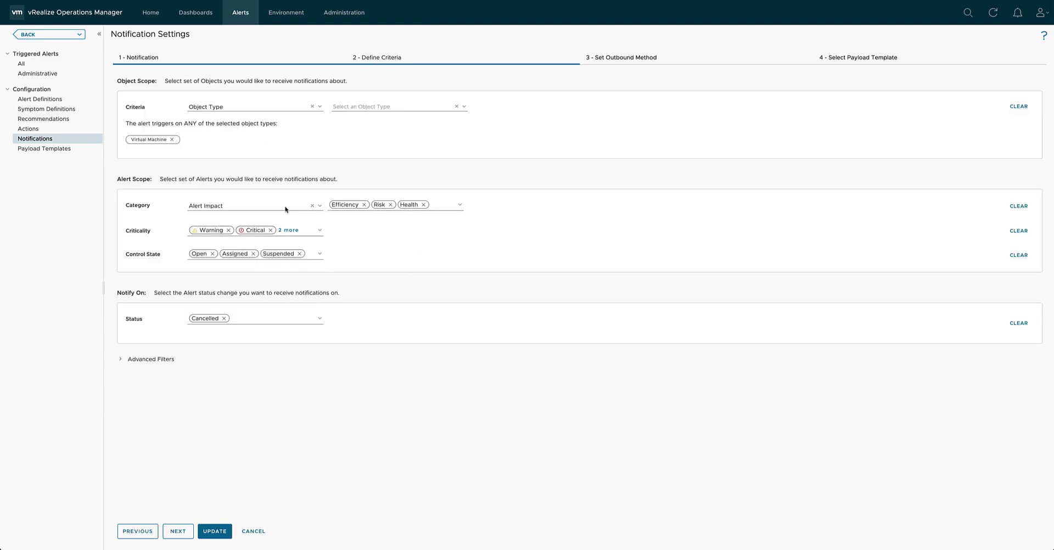
click(624, 60)
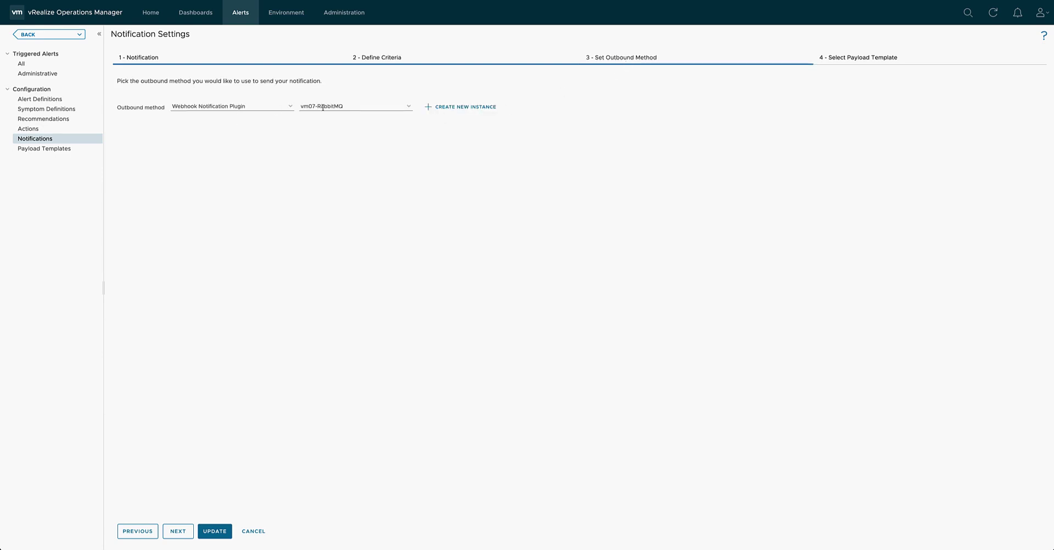
Examine the full details of the rule's assigned payload template and leave the rule without updating
click(825, 58)
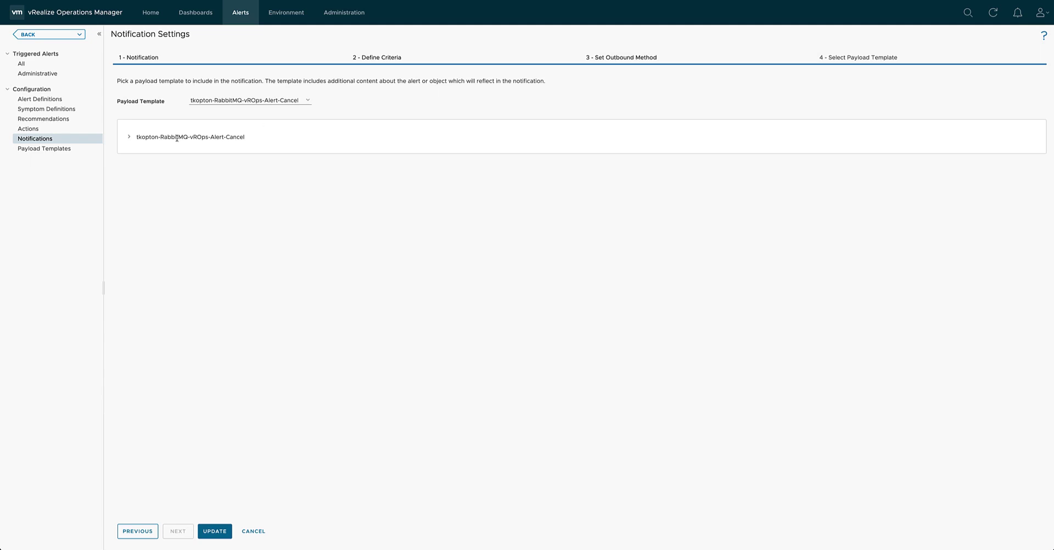
click(128, 137)
scroll(272, 400, down, 5)
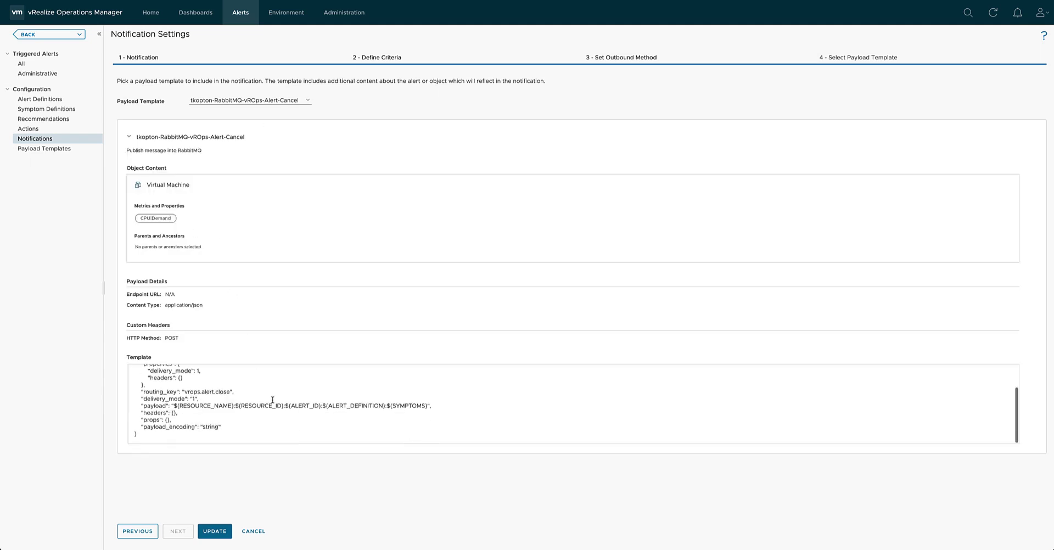
scroll(272, 399, up, 3)
click(254, 532)
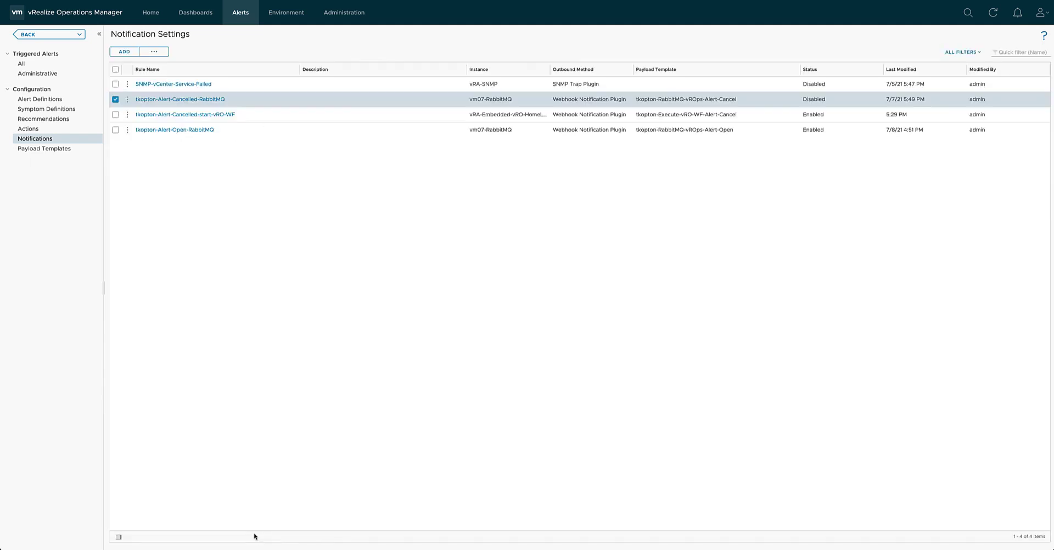
Disable the Alert-Cancelled-start-vRO-WF notification rule and enable the Alert-Cancelled-RabbitMQ rule
click(127, 114)
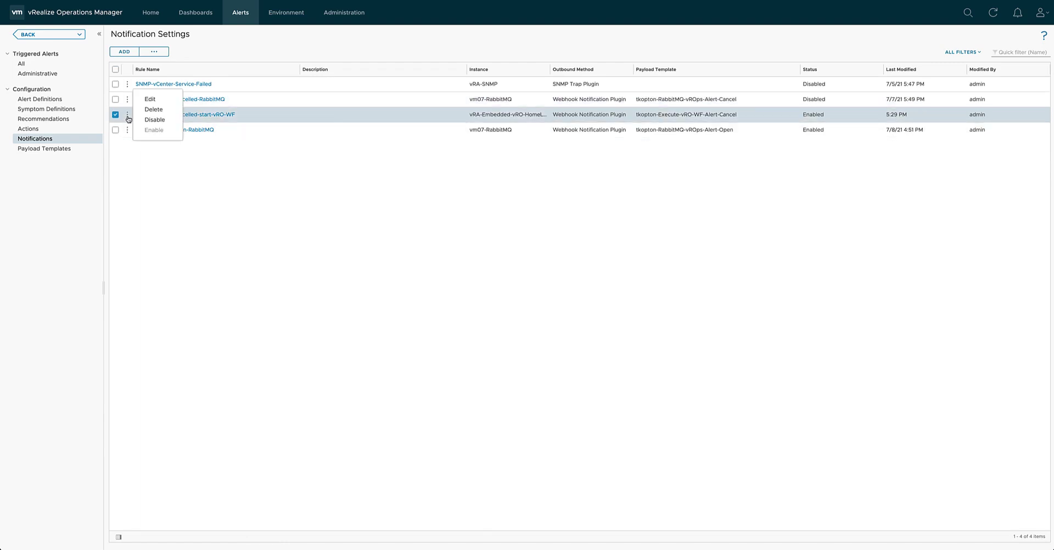
click(162, 119)
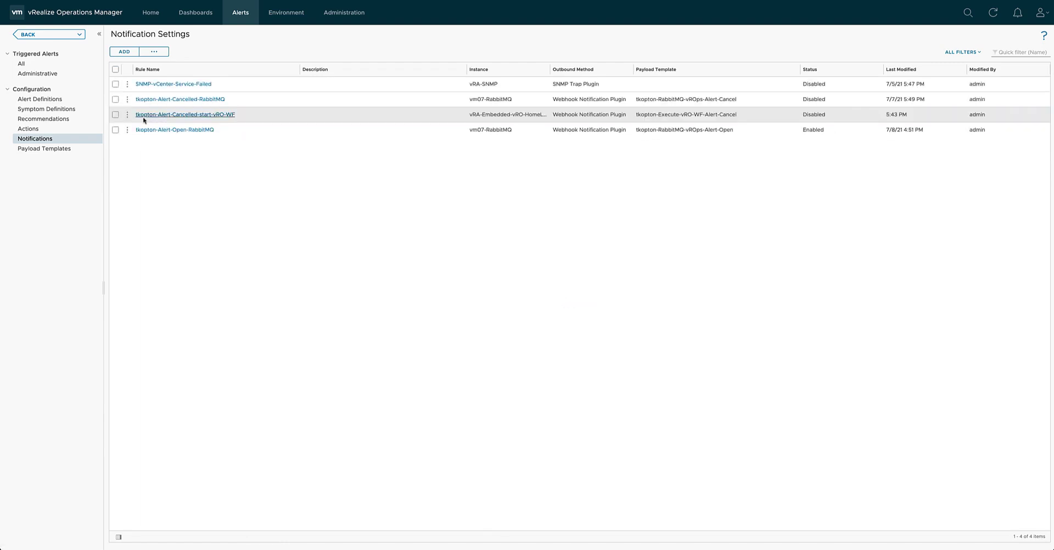
click(128, 99)
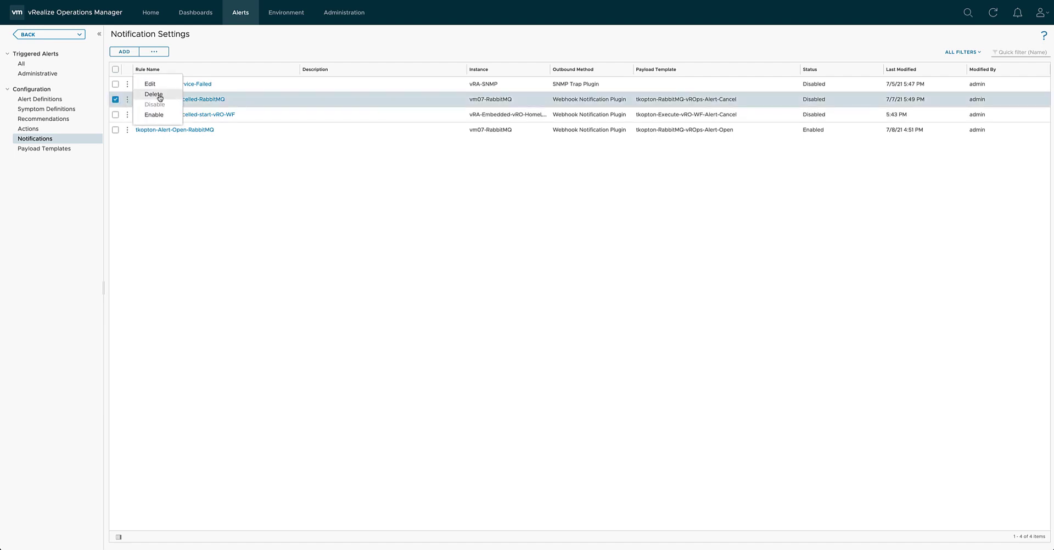
click(155, 115)
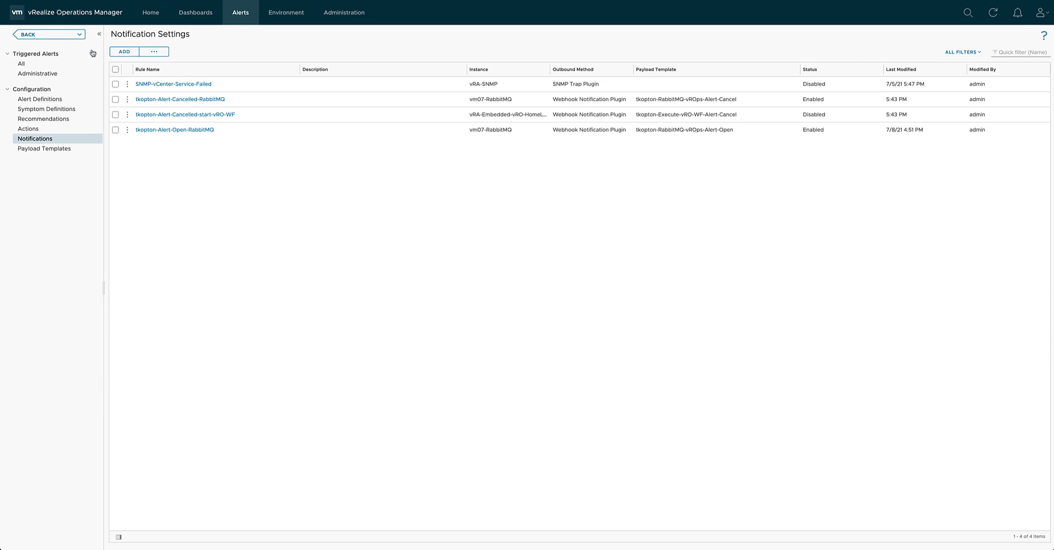
Cancel the first seven active alerts in the Virtual Machine group of all triggered alerts
click(48, 65)
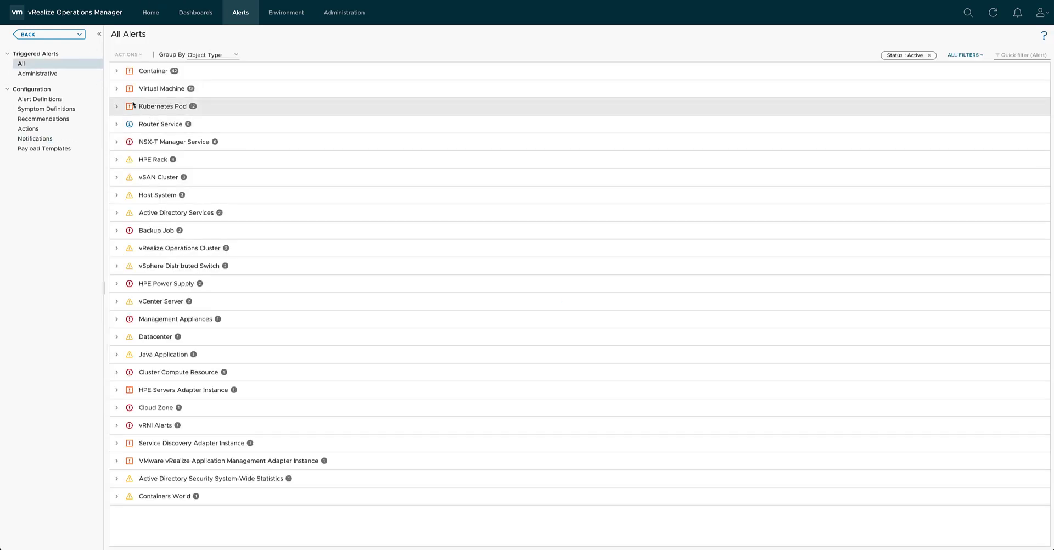
click(116, 90)
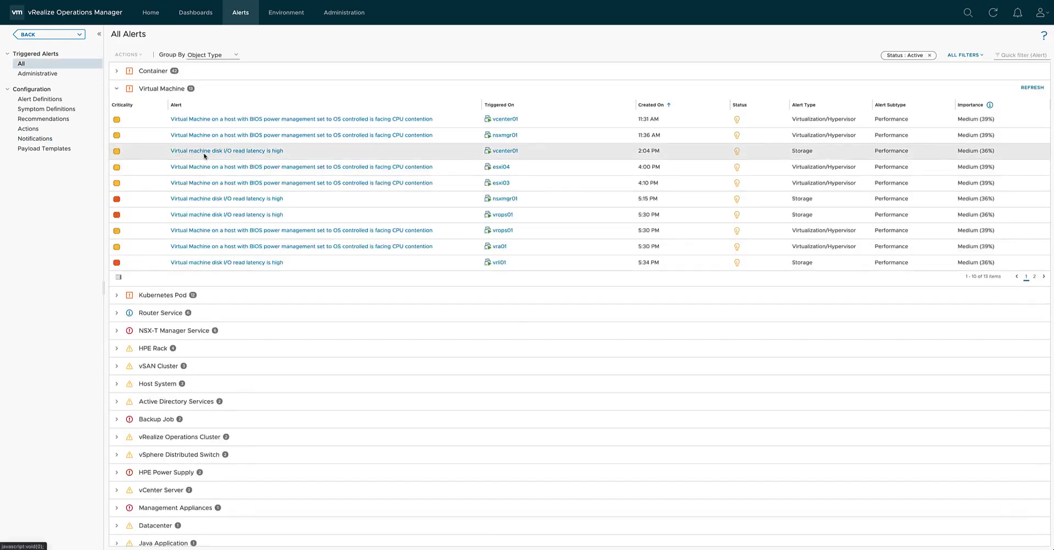
click(361, 216)
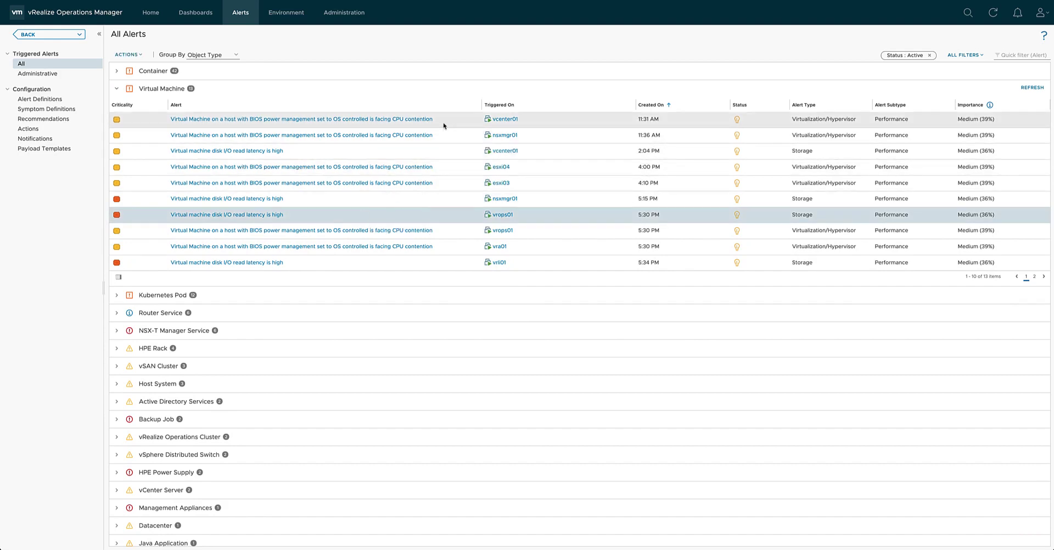
shift+click(440, 119)
click(139, 55)
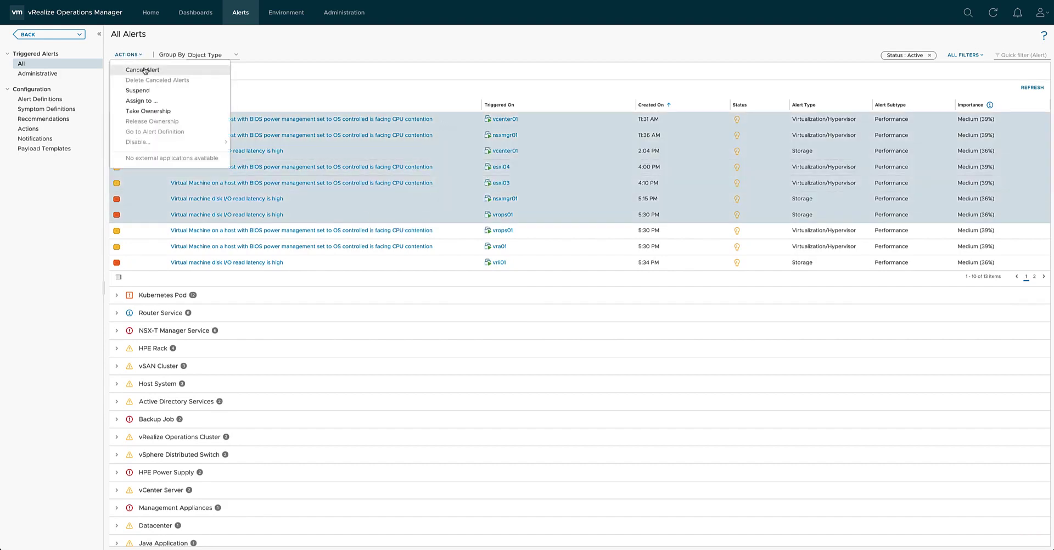
click(144, 69)
click(588, 300)
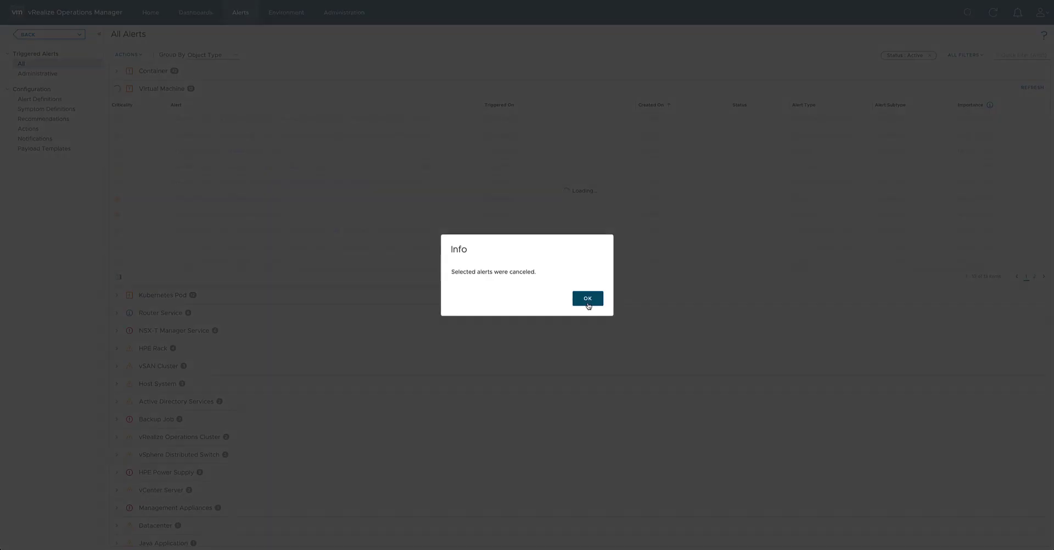
click(587, 300)
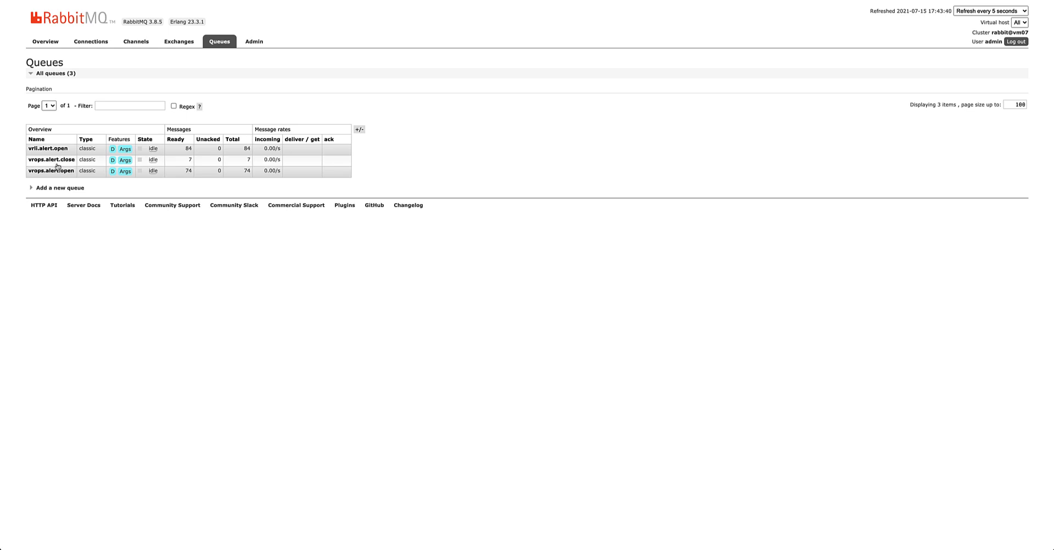
Switch to RabbitMQ, open the vrops.alert.close queue and get 7 messages from it
drag(268, 160, 132, 162)
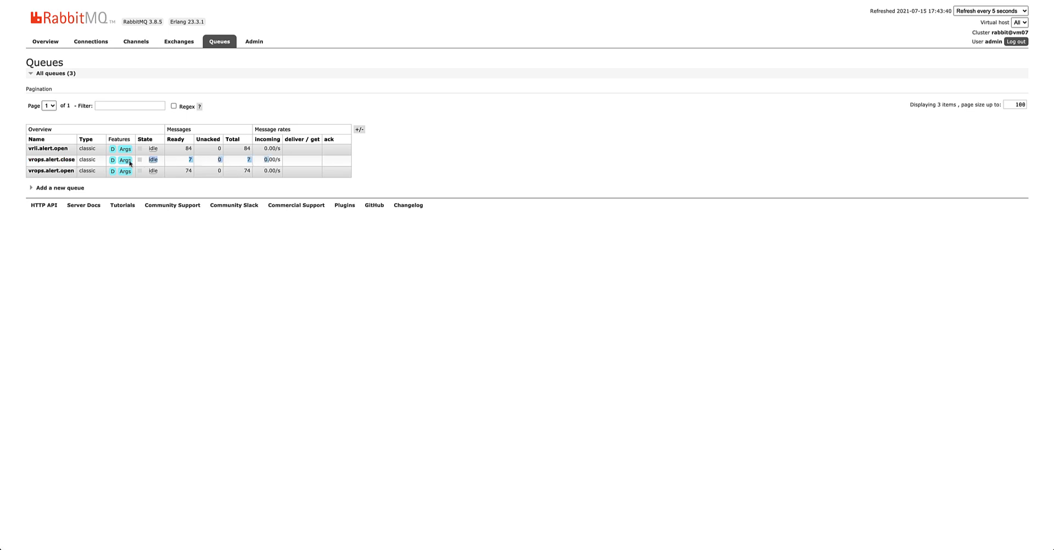
click(65, 163)
click(75, 390)
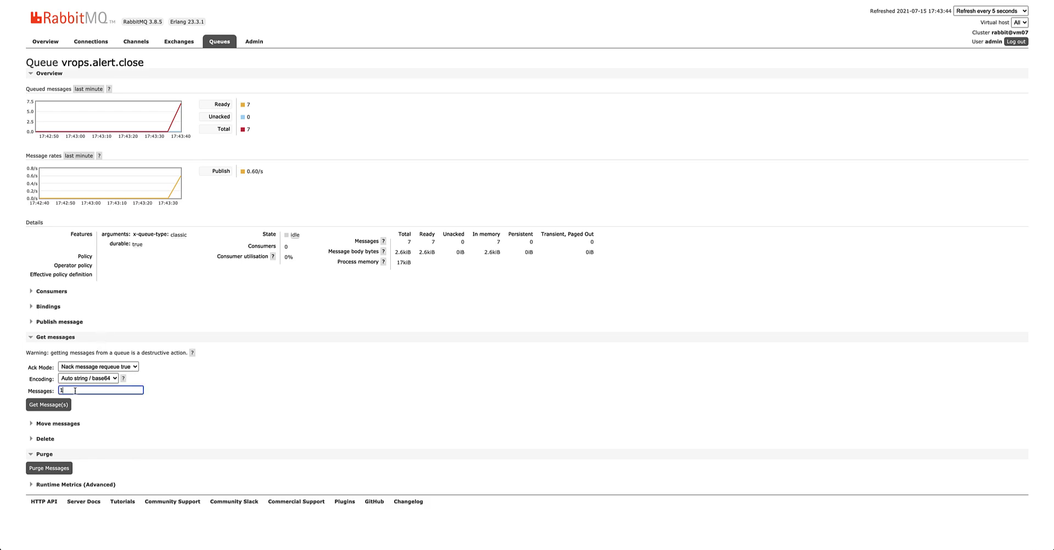
click(51, 404)
Examine the payloads of the retrieved messages, focusing on Message 2's resource, alert definition and CPU contention symptom
scroll(189, 345, down, 3)
scroll(190, 345, down, 3)
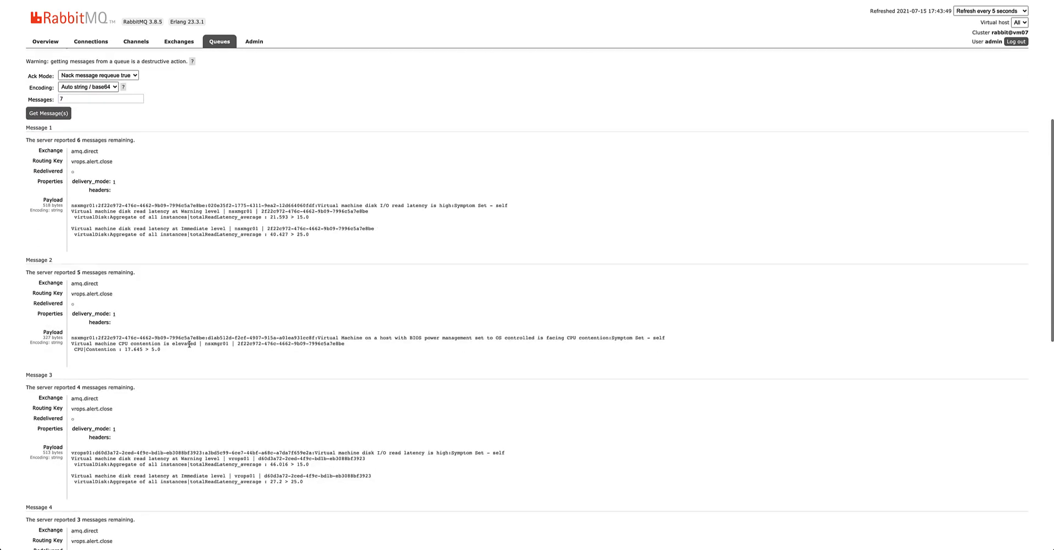
drag(294, 337, 68, 338)
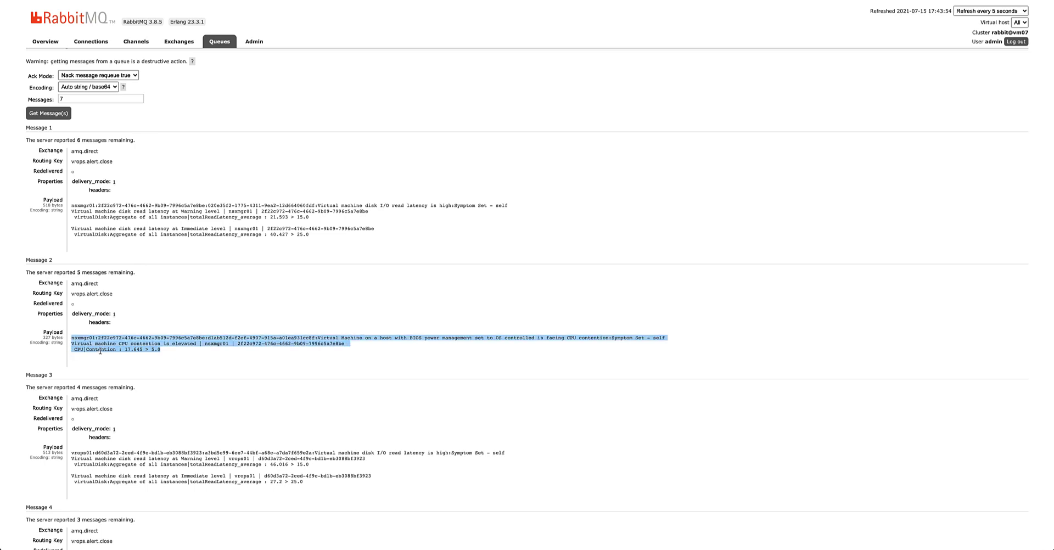
double_click(101, 351)
click(203, 357)
scroll(203, 357, down, 3)
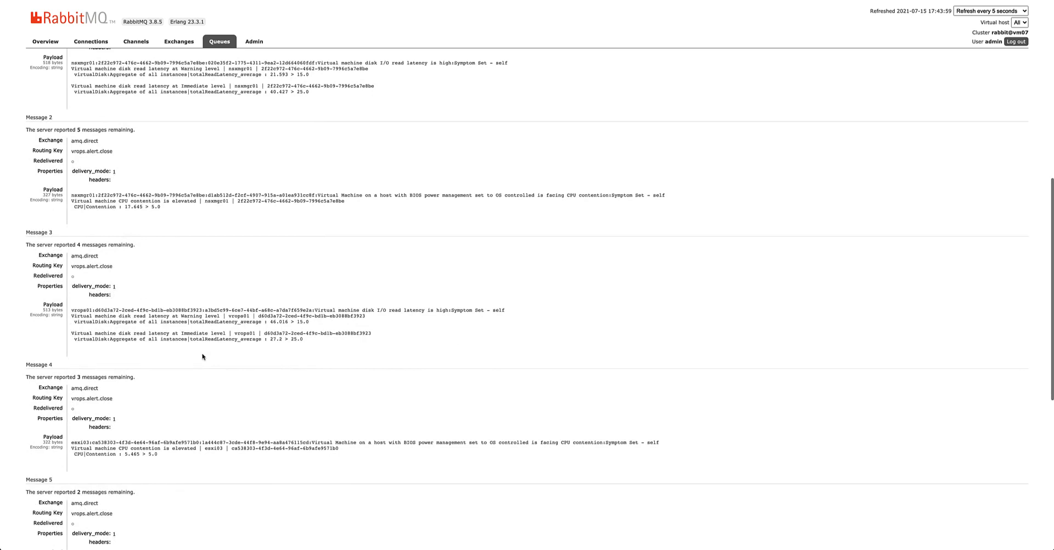
scroll(202, 357, up, 1)
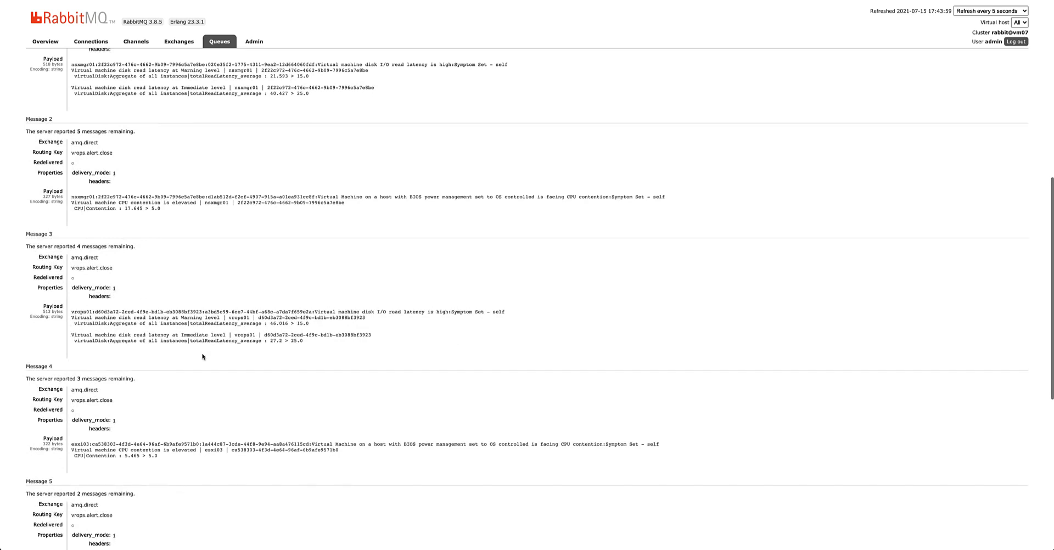
scroll(202, 356, up, 2)
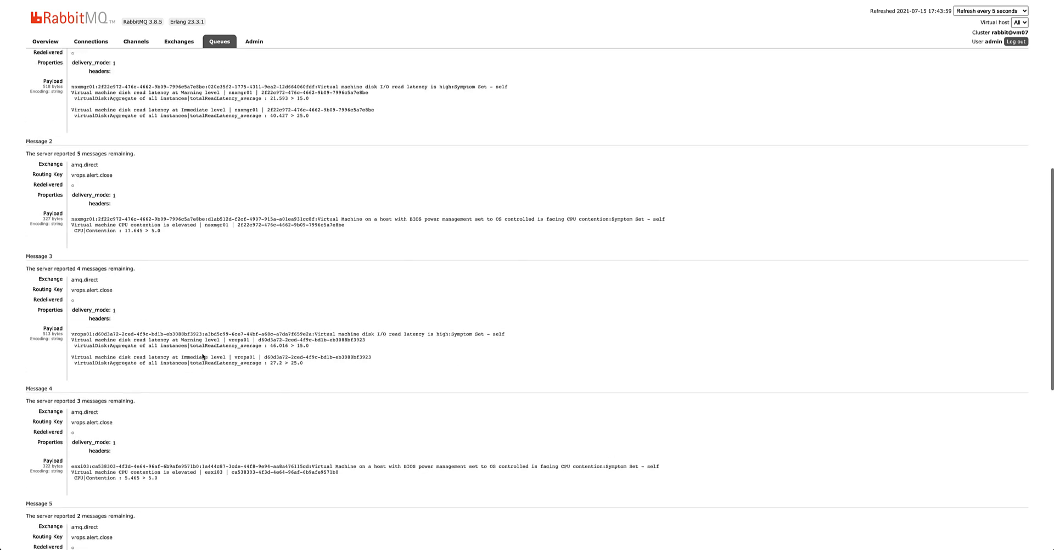
scroll(202, 357, up, 1)
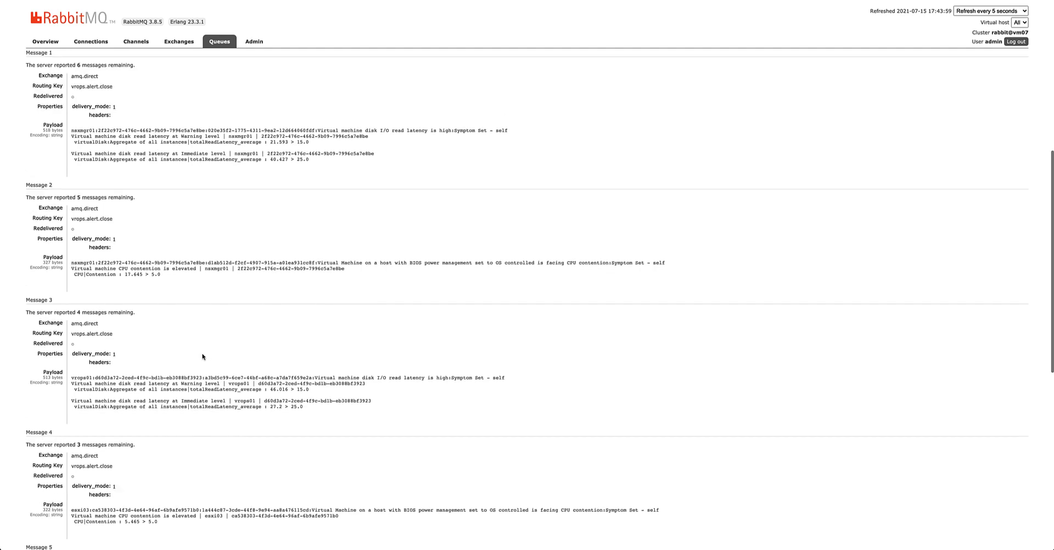
scroll(203, 357, up, 2)
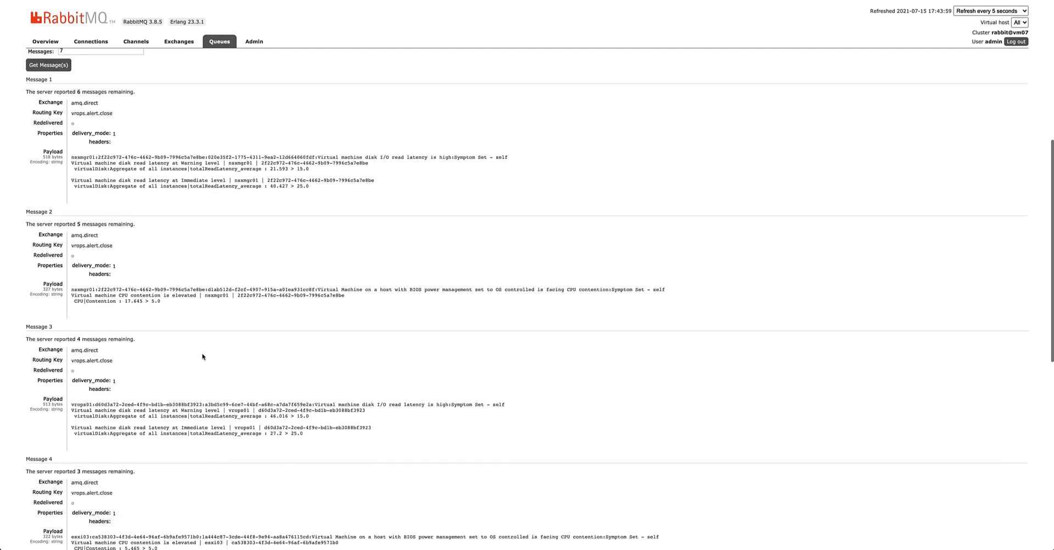
scroll(202, 357, up, 1)
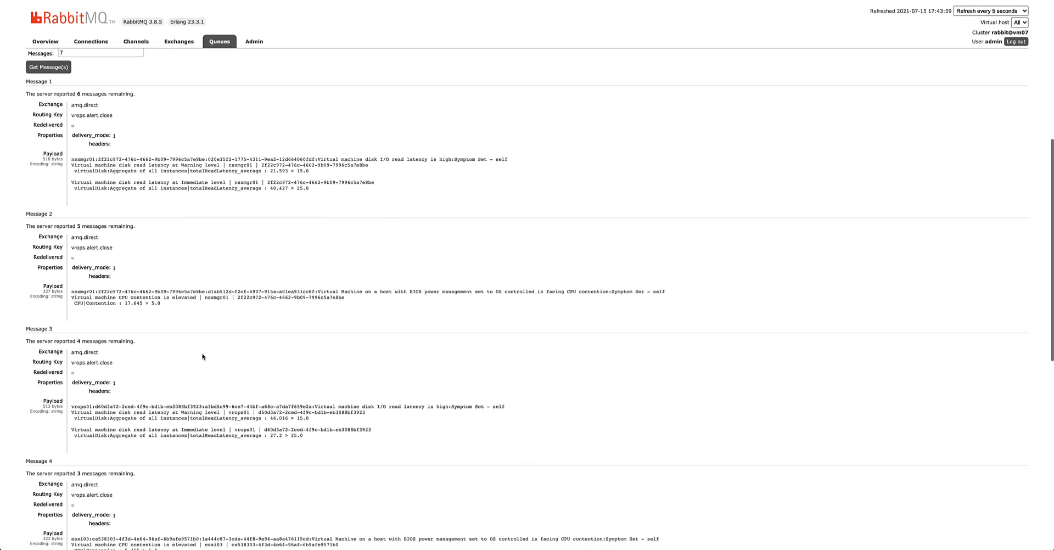